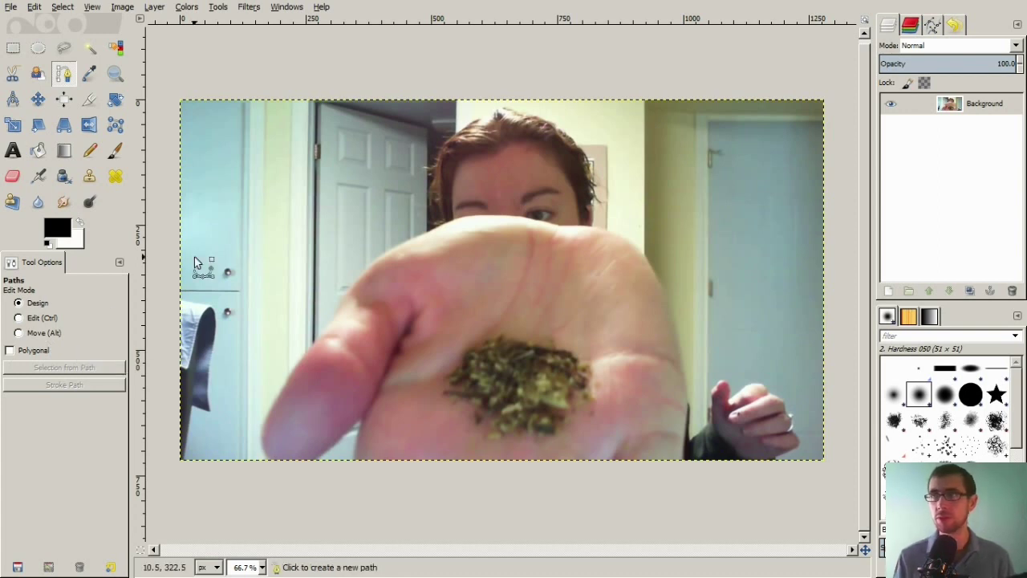
left_click(88, 49)
left_click(222, 128)
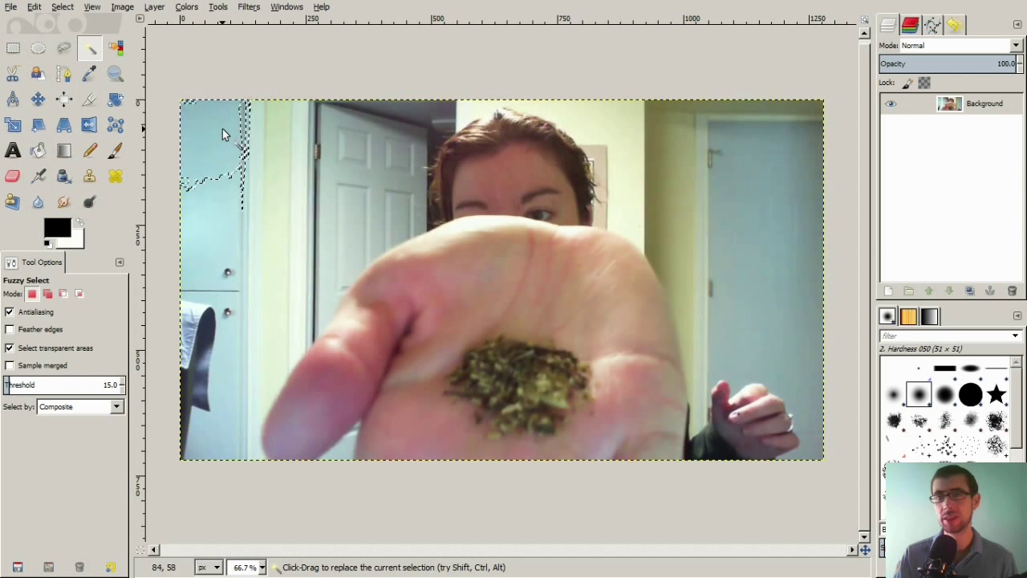
key("ctrl+shift+a")
left_click(753, 196)
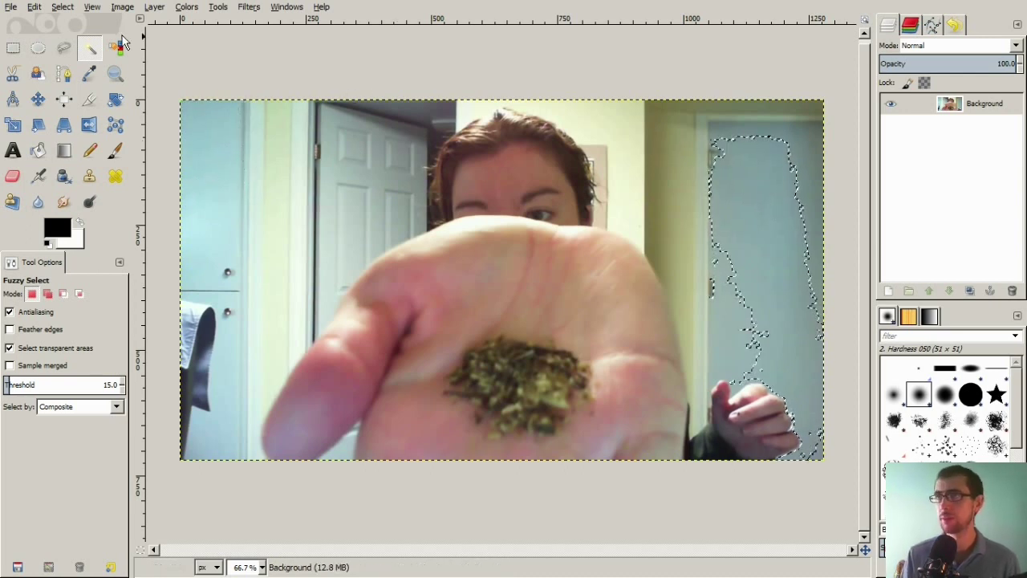
left_click(34, 7)
mouse_move(64, 8)
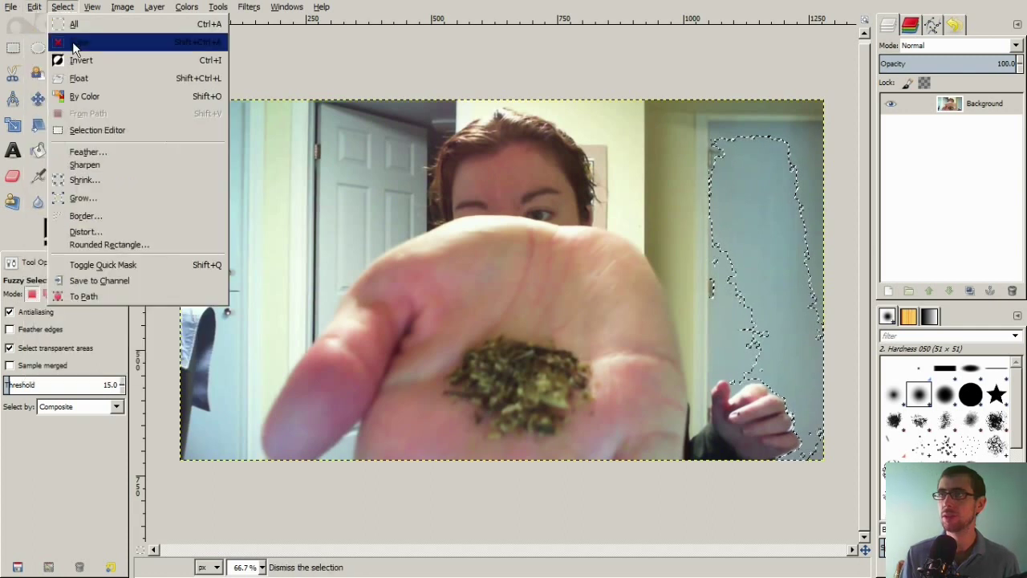
left_click(76, 42)
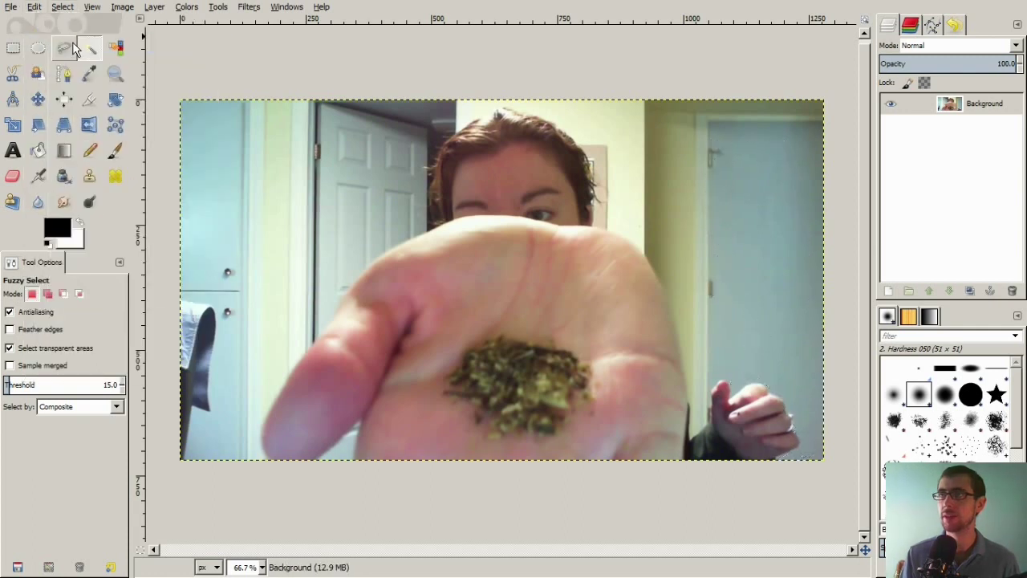
left_click(113, 52)
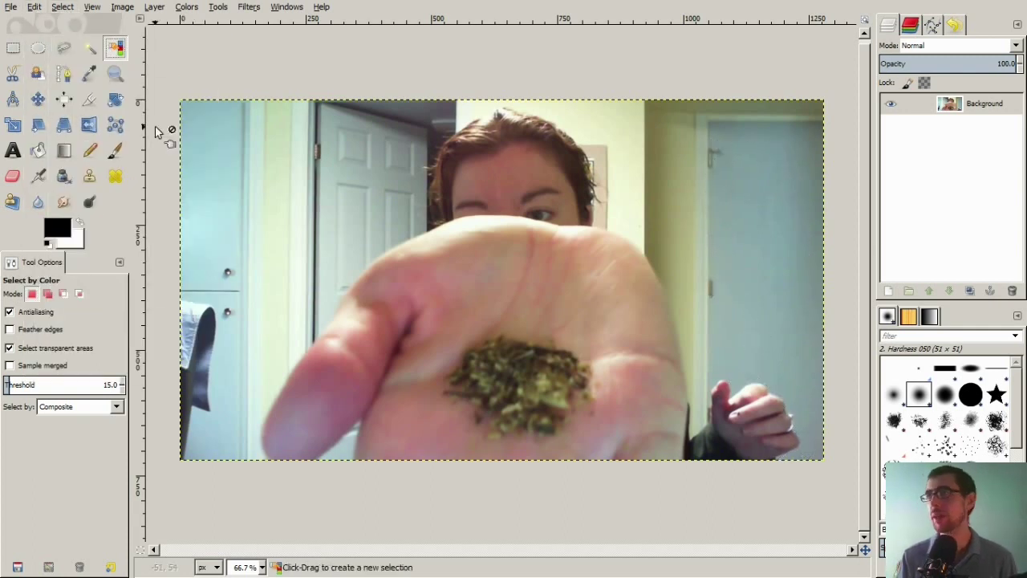
left_click(228, 127)
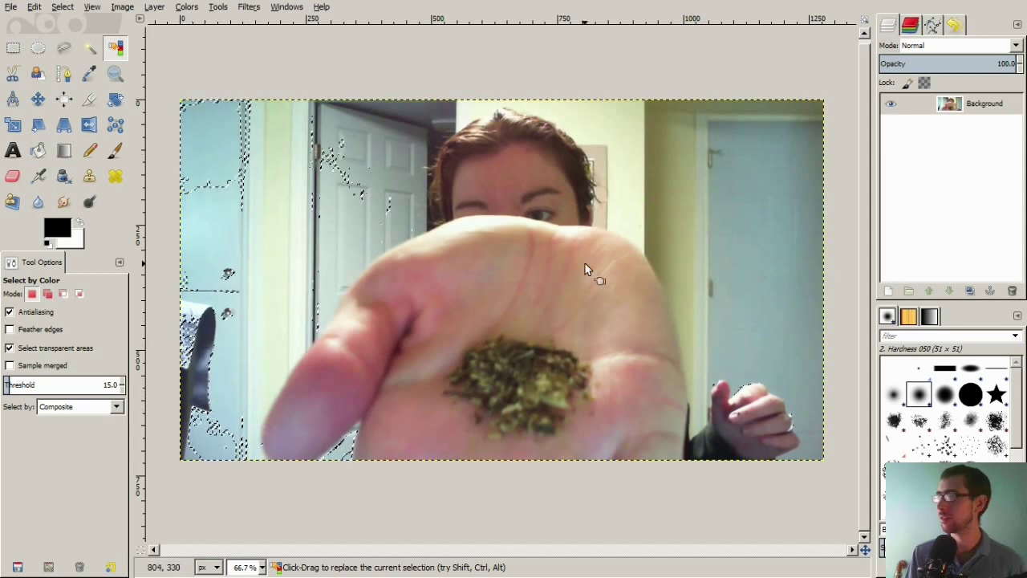
left_click(720, 168)
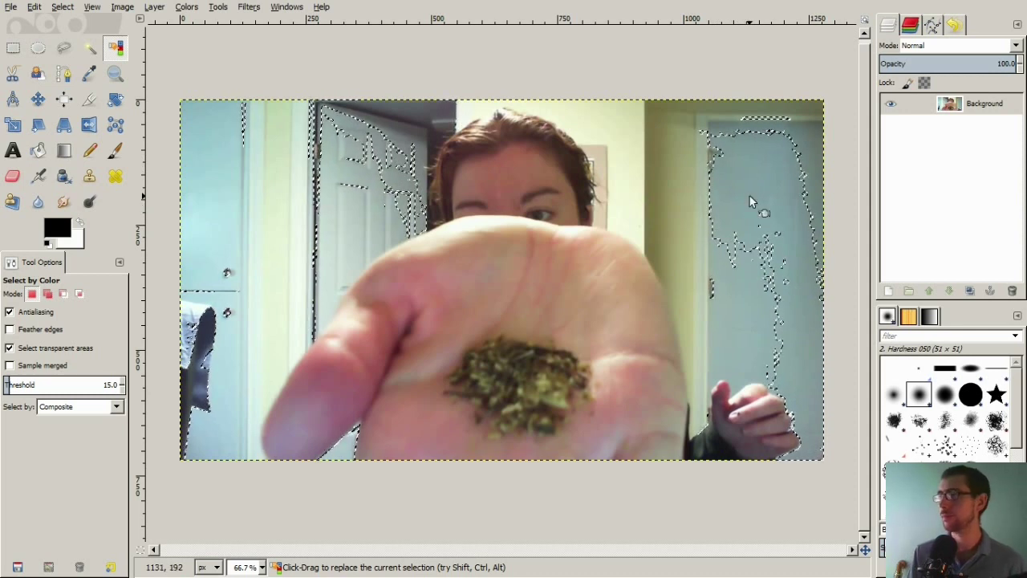
left_click(63, 6)
Trace a path around a patch of the pale wall beside the white door.
left_click(75, 41)
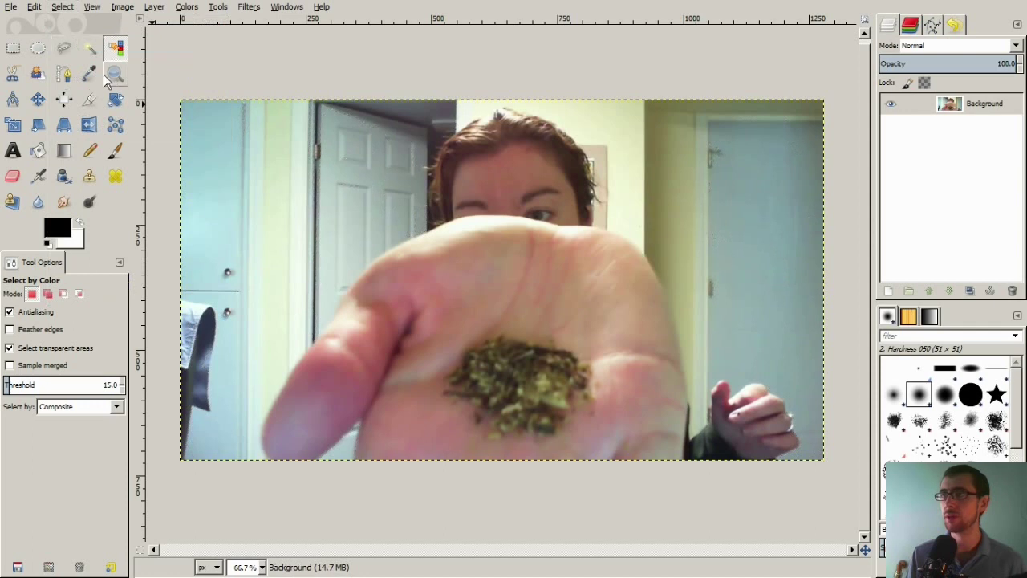
left_click(64, 73)
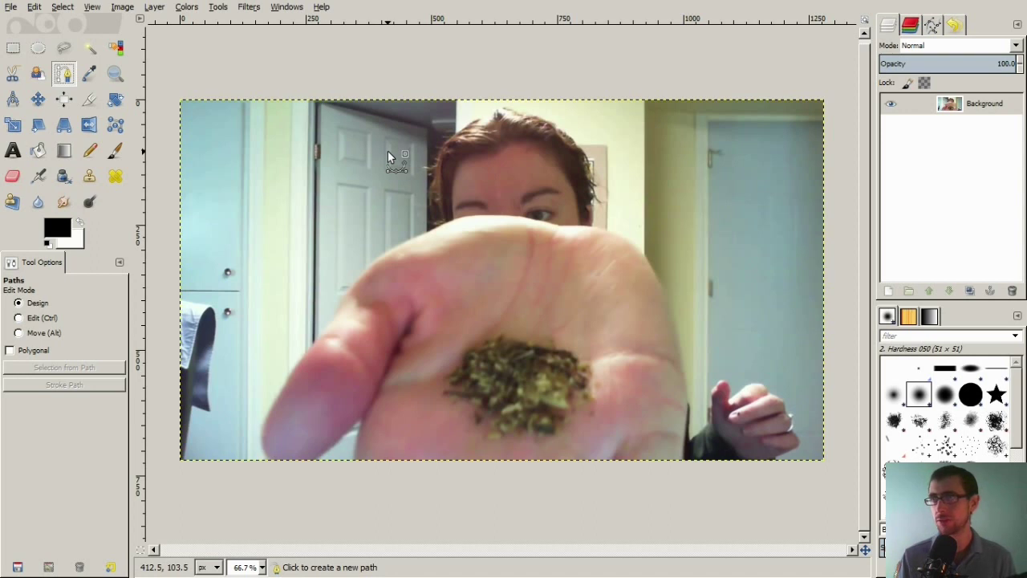
left_click(231, 138)
left_click(233, 221)
left_click(319, 213)
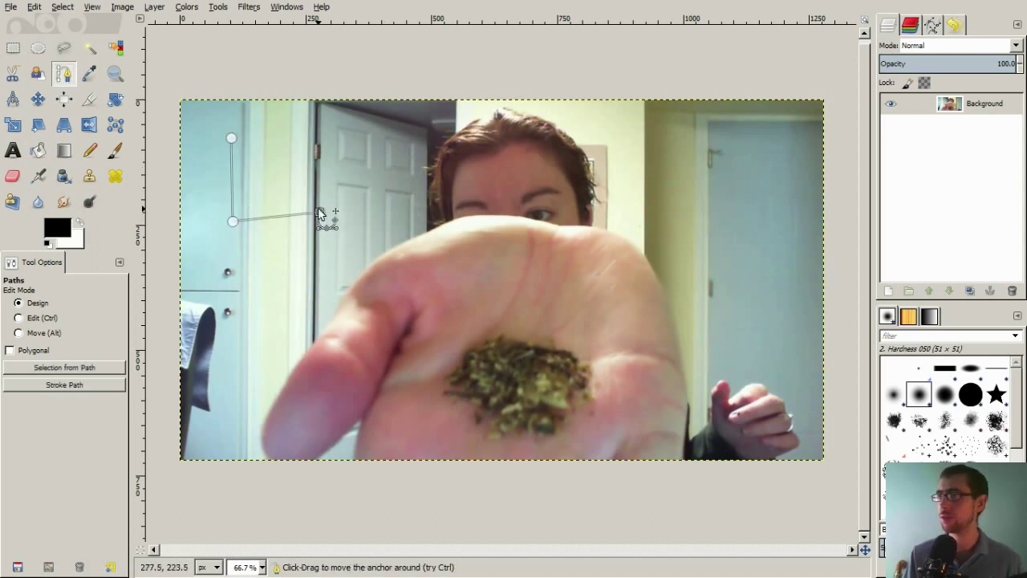
Turn the path into a selection, delete the patch to transparency, and deselect.
left_click(76, 368)
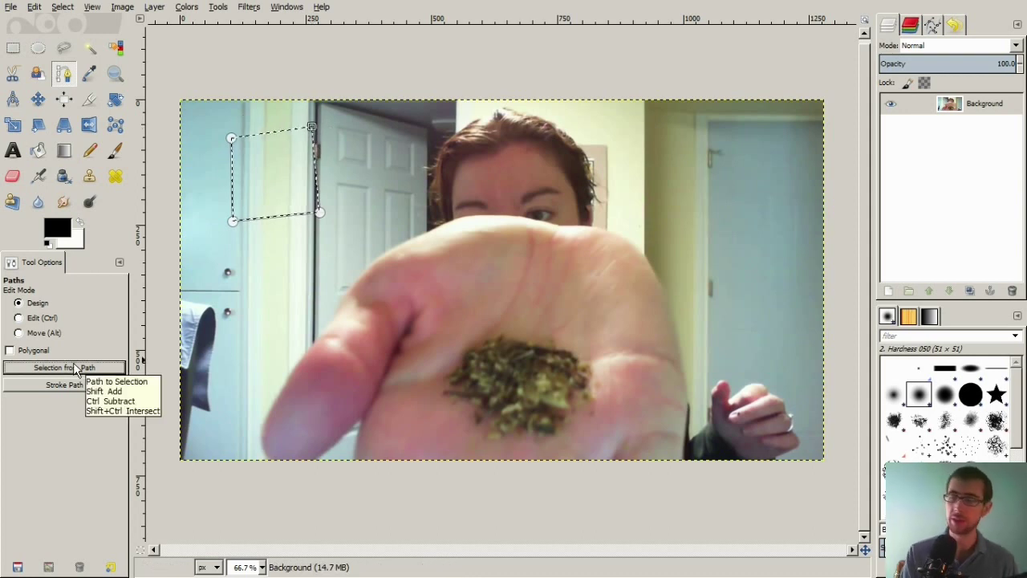
key("Delete")
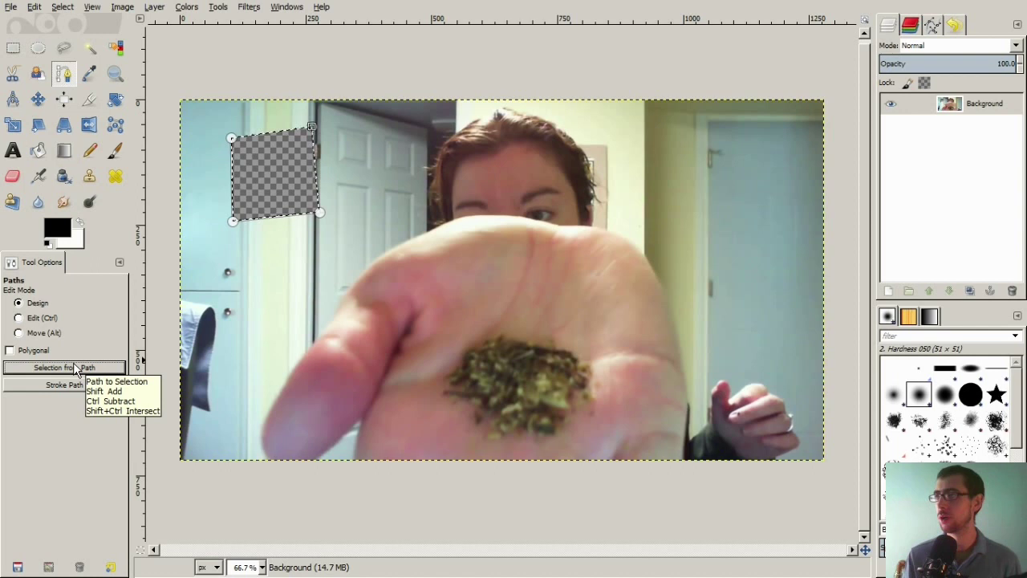
left_click(62, 6)
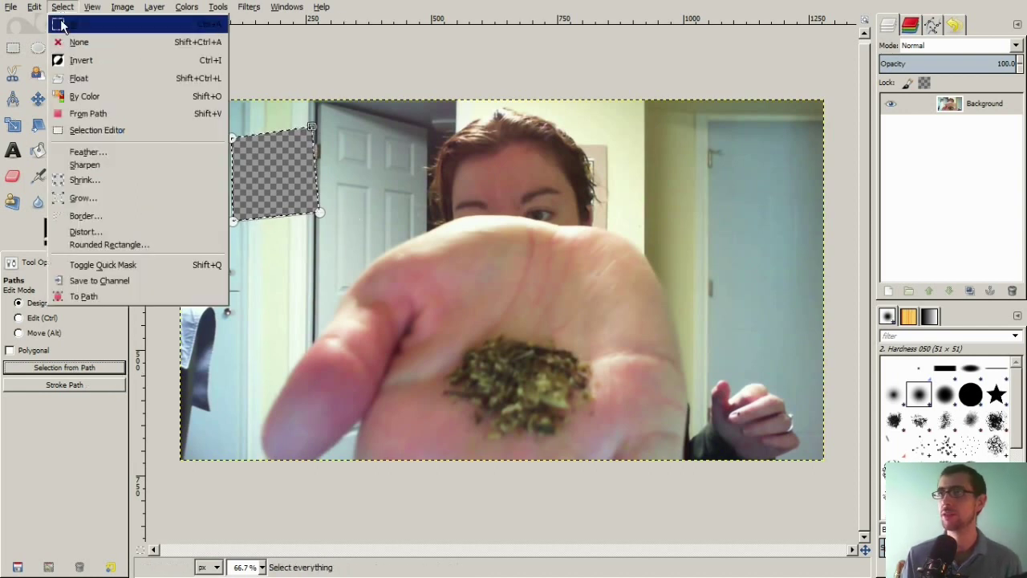
left_click(69, 55)
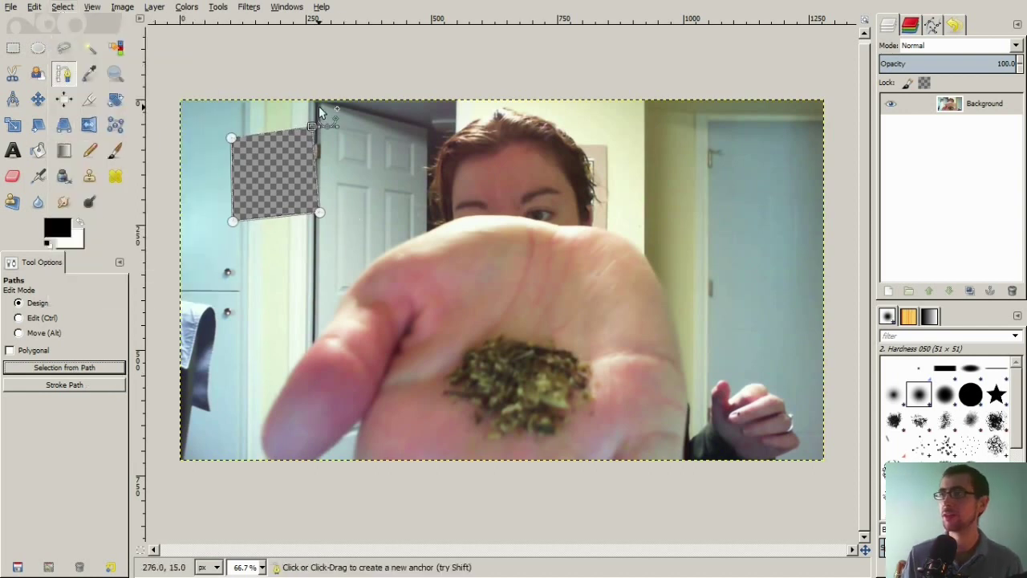
left_click(89, 74)
left_click(65, 74)
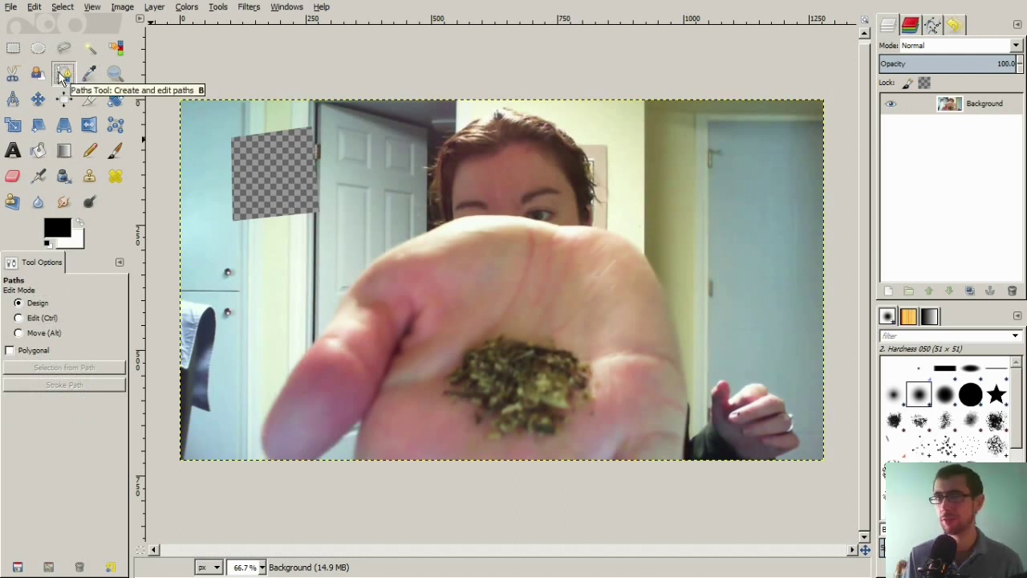
Trace a four-point path on the wall by the blue door and make it a selection.
left_click(679, 144)
left_click(679, 211)
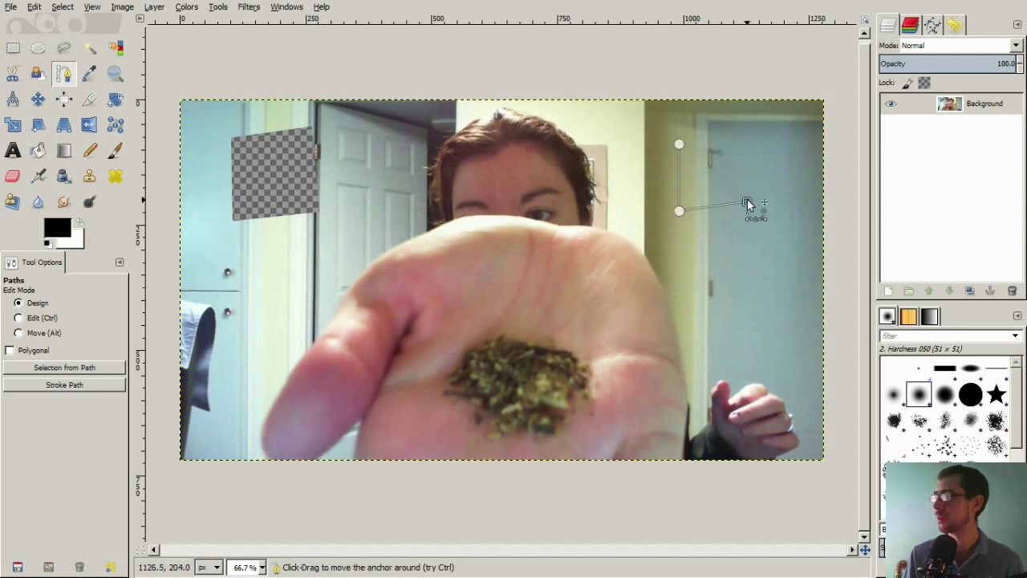
left_click(747, 202)
left_click(734, 131)
left_click(83, 368)
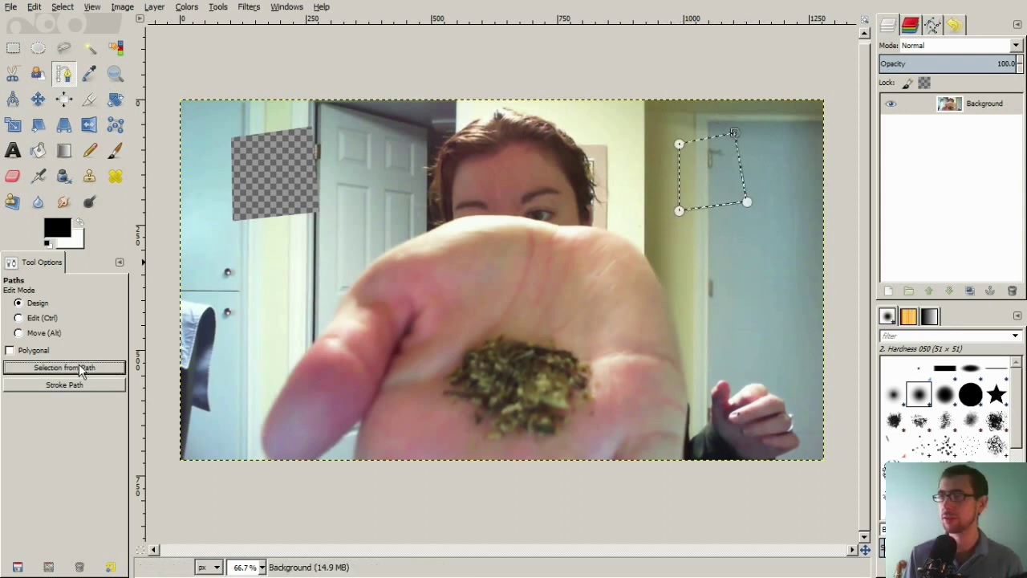
Feather the selection by 20 px, delete the patch to transparency, and deselect.
left_click(62, 7)
left_click(83, 152)
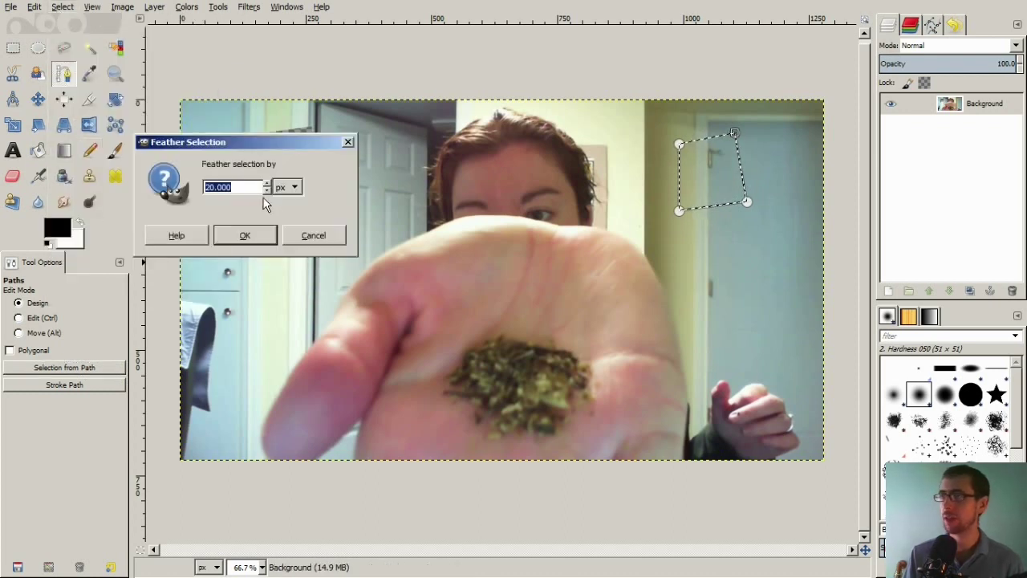
left_click(243, 234)
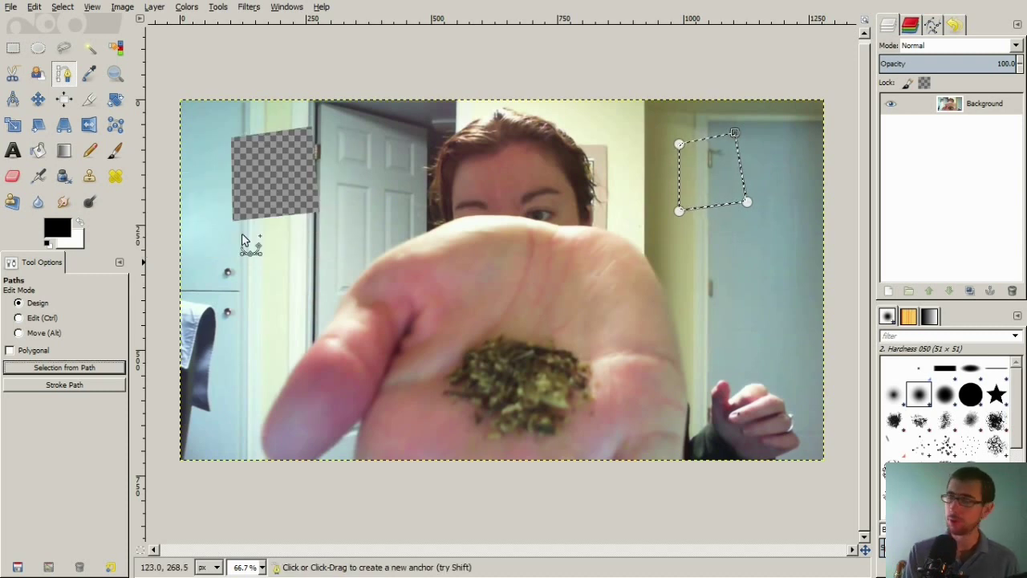
key("Delete")
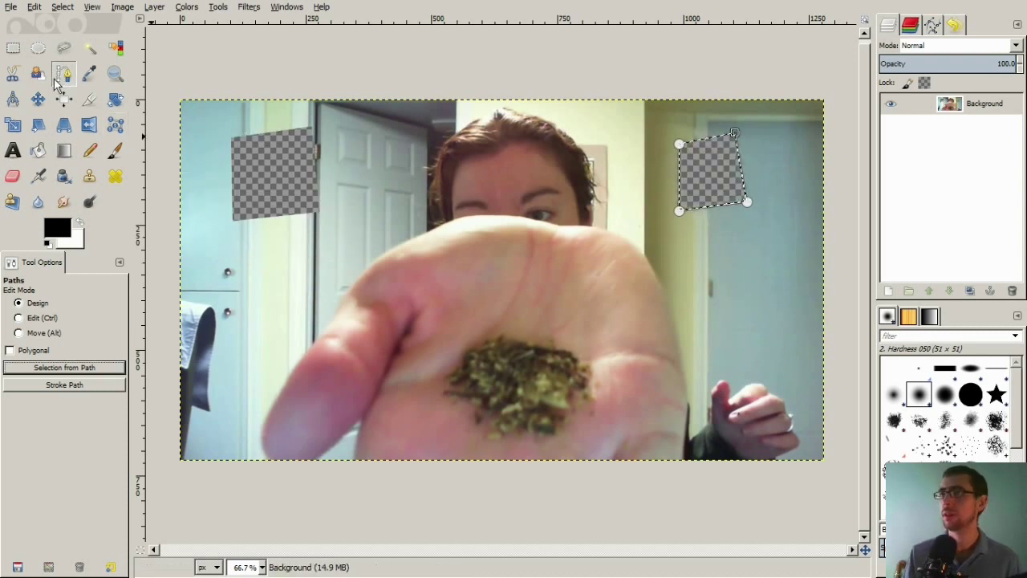
left_click(89, 73)
left_click(66, 8)
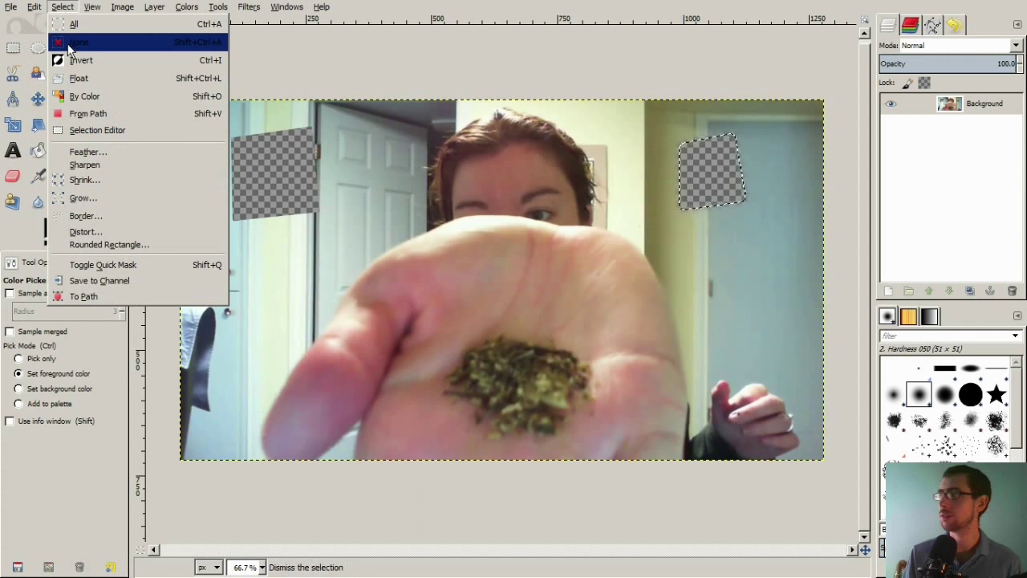
left_click(76, 41)
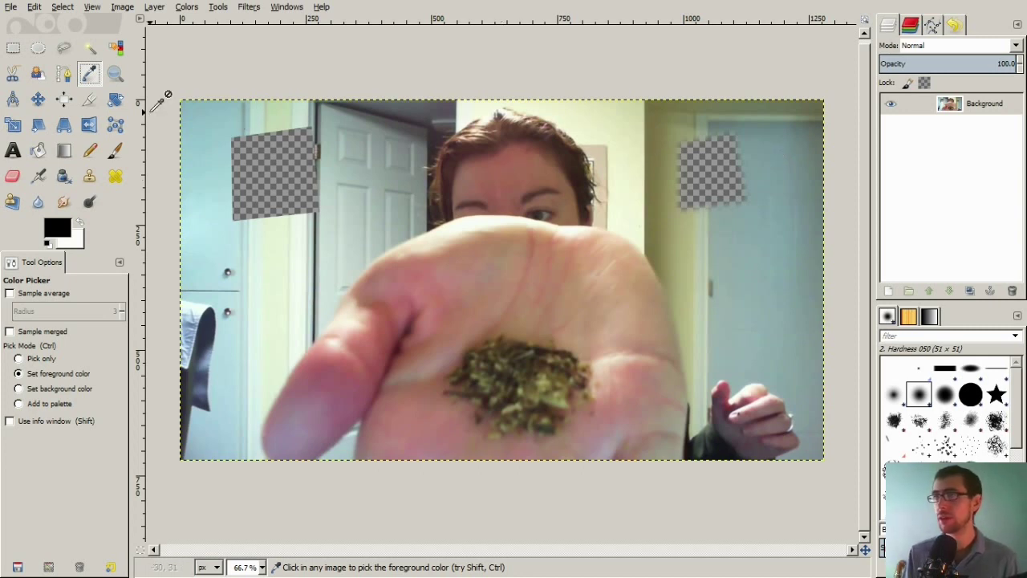
Draw a first curved path from the bottom of the hand around the thumb.
left_click(66, 77)
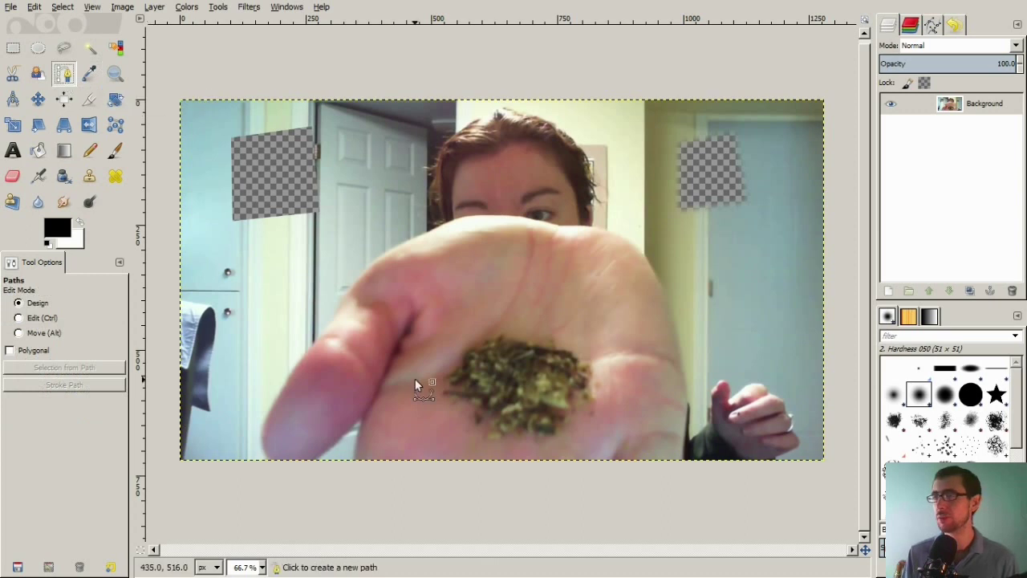
left_click(345, 480)
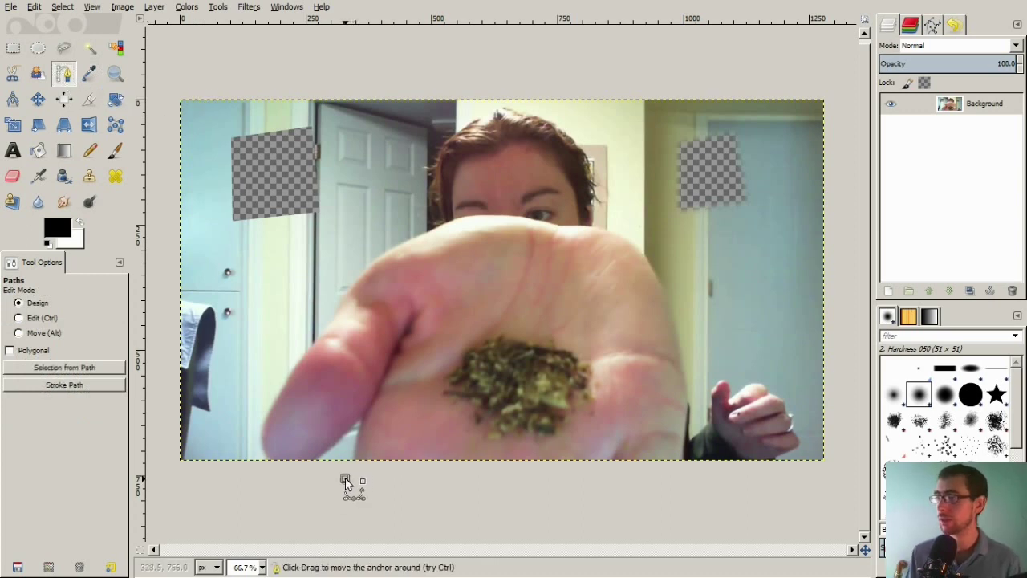
left_click(359, 421)
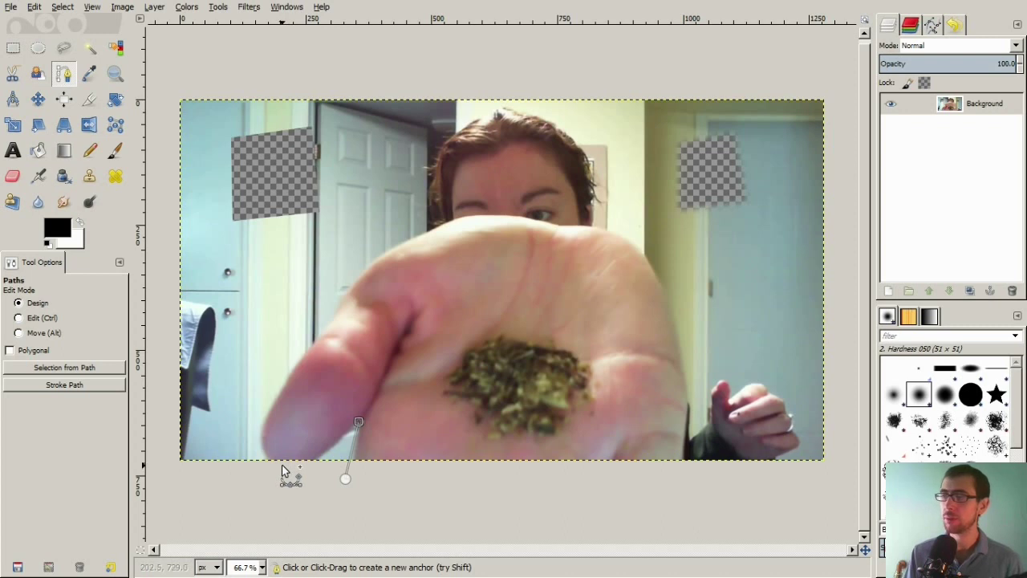
left_click(277, 397)
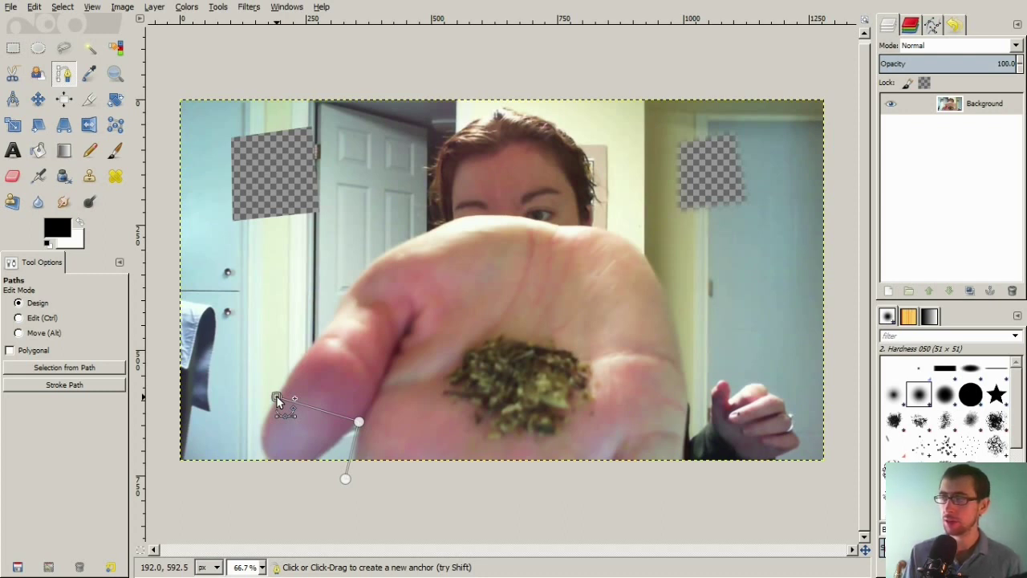
left_click_drag(276, 395, 294, 298)
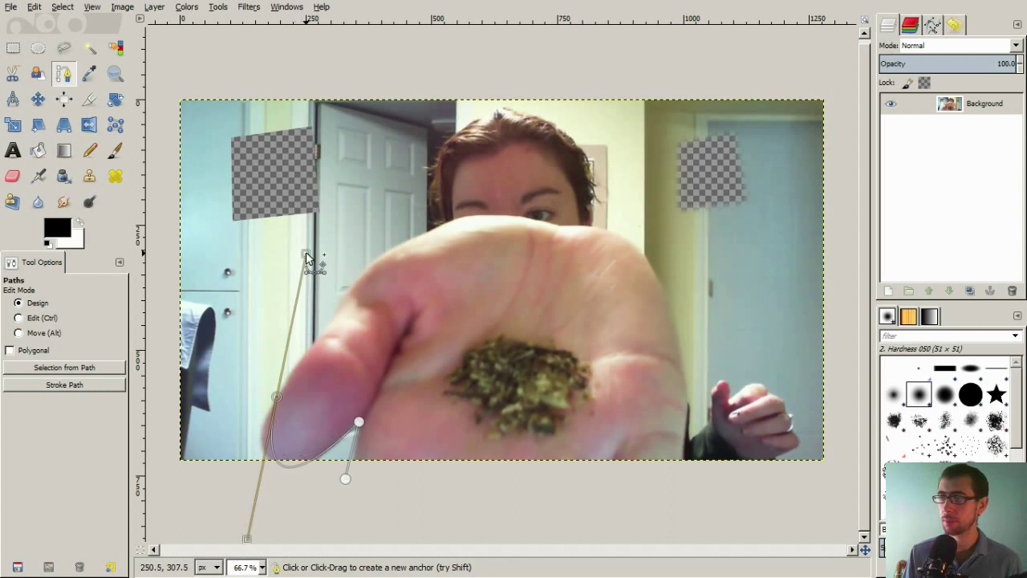
left_click_drag(307, 257, 334, 266)
left_click_drag(223, 534, 211, 492)
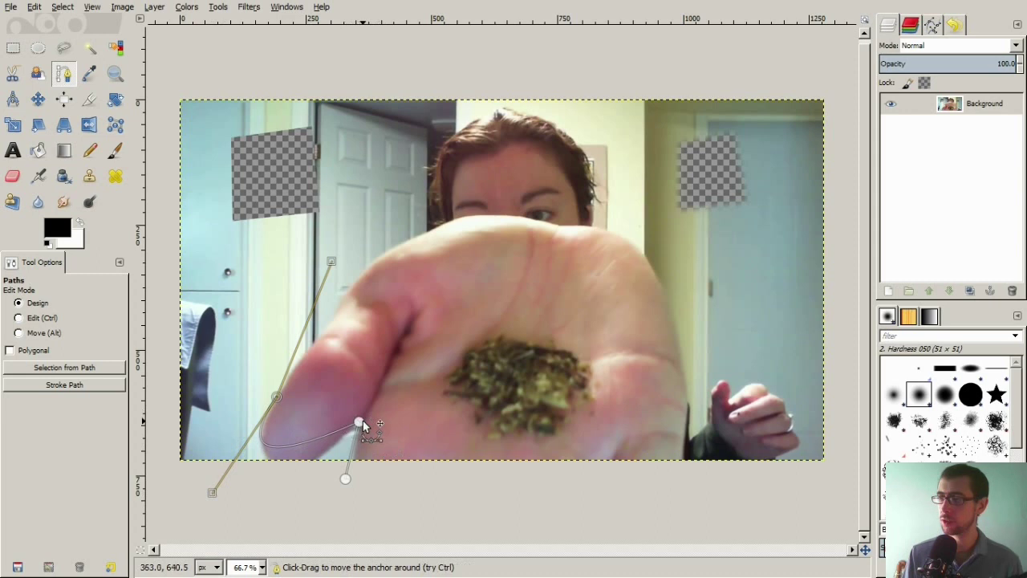
left_click(361, 423)
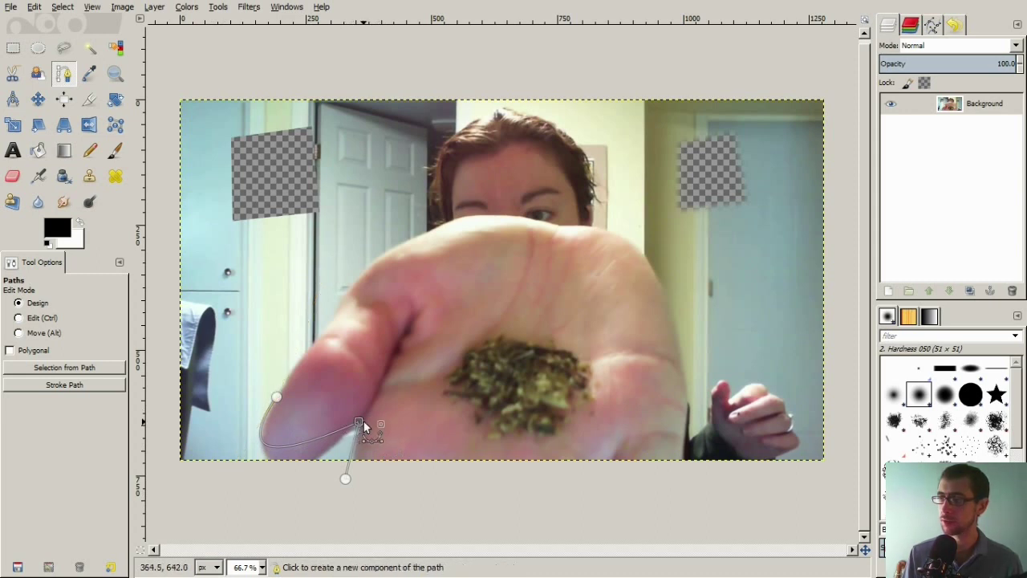
left_click(361, 423)
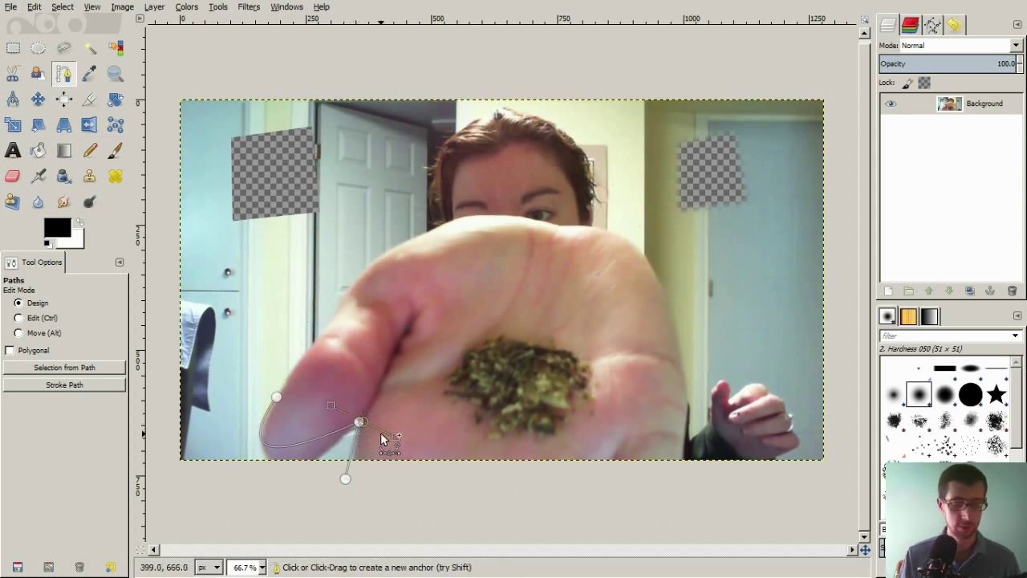
left_click(360, 422)
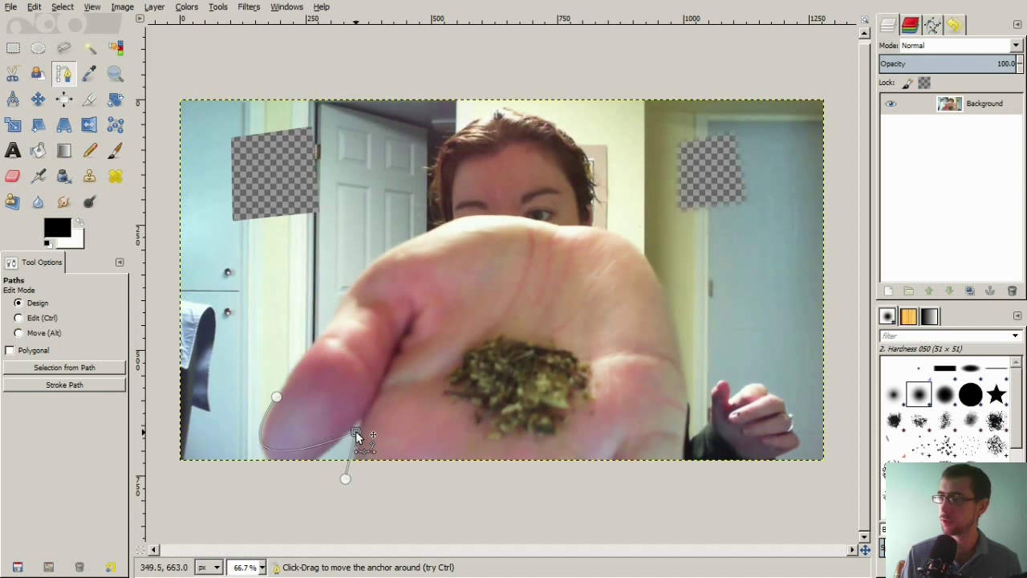
Restart with a new path from below the thumb, curving around its inner corner and tip.
left_click(88, 51)
left_click(89, 70)
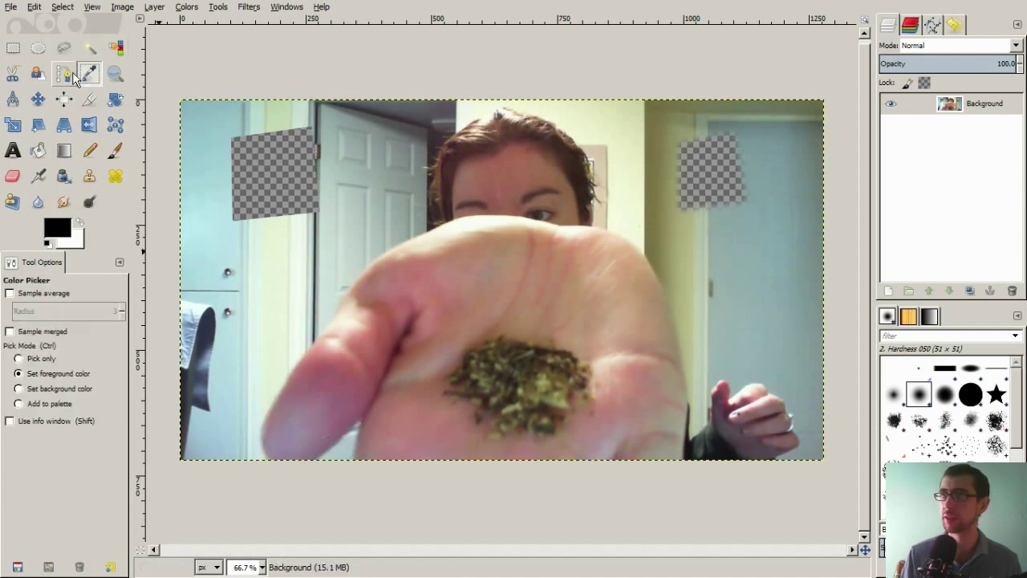
left_click(63, 73)
left_click(350, 489)
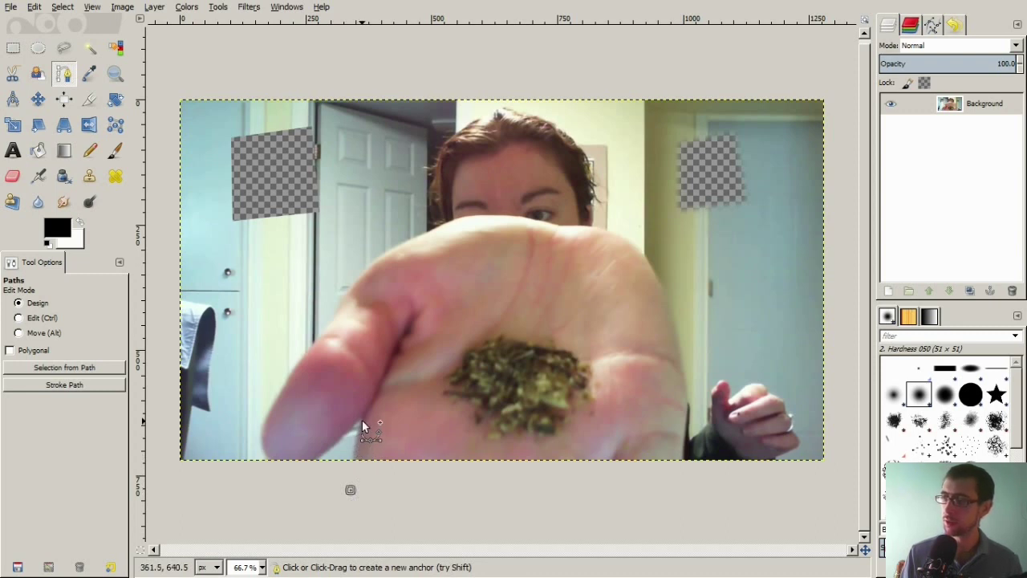
left_click_drag(361, 421, 300, 377)
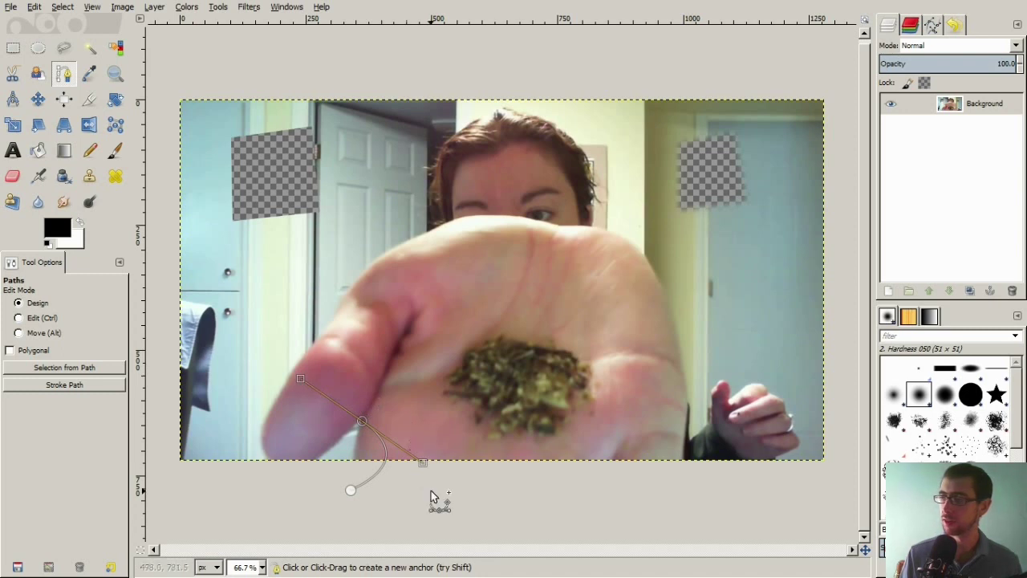
left_click_drag(422, 463, 353, 473)
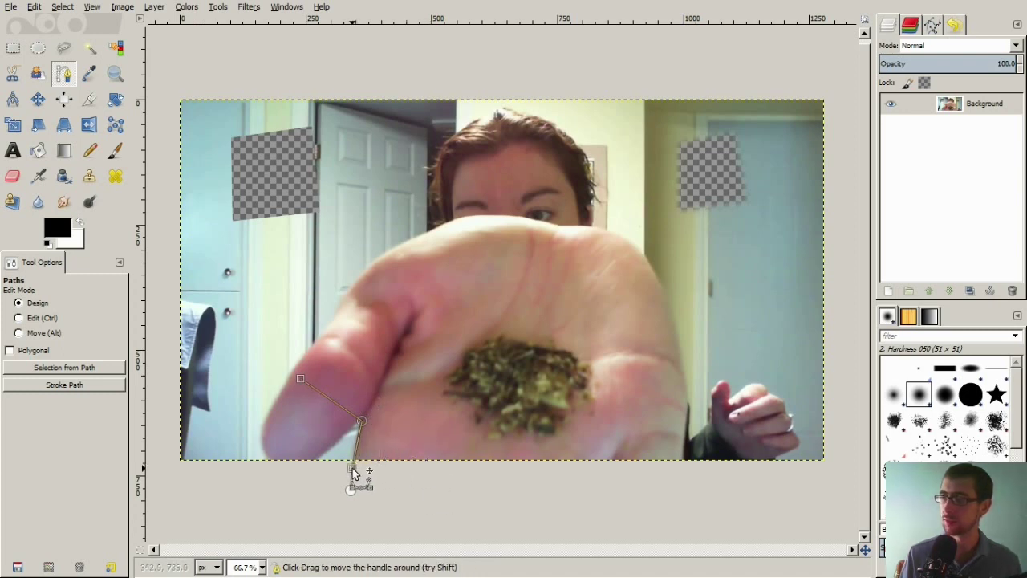
left_click_drag(299, 384, 324, 450)
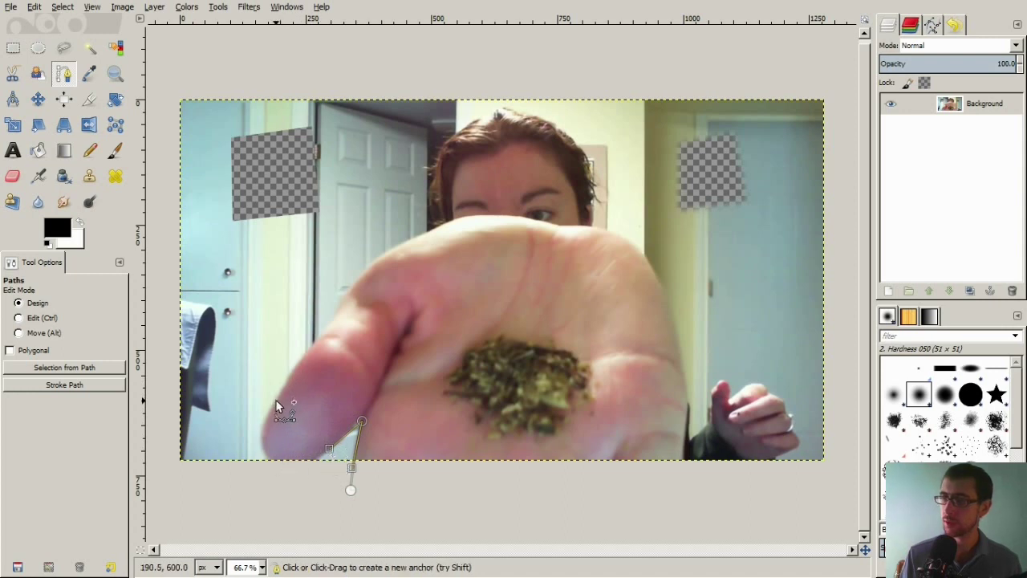
left_click_drag(275, 400, 331, 257)
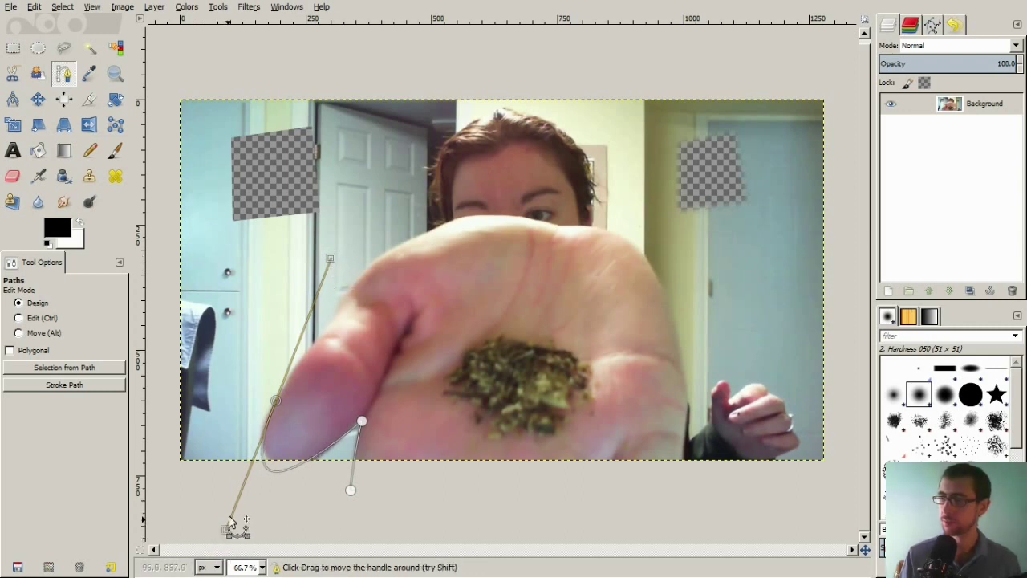
left_click_drag(229, 522, 233, 516)
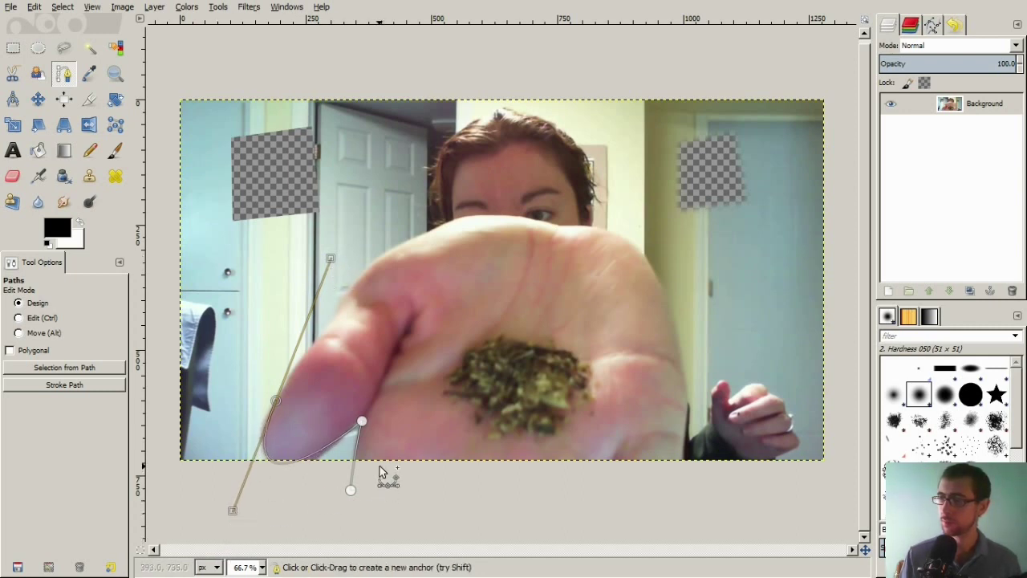
left_click(362, 422)
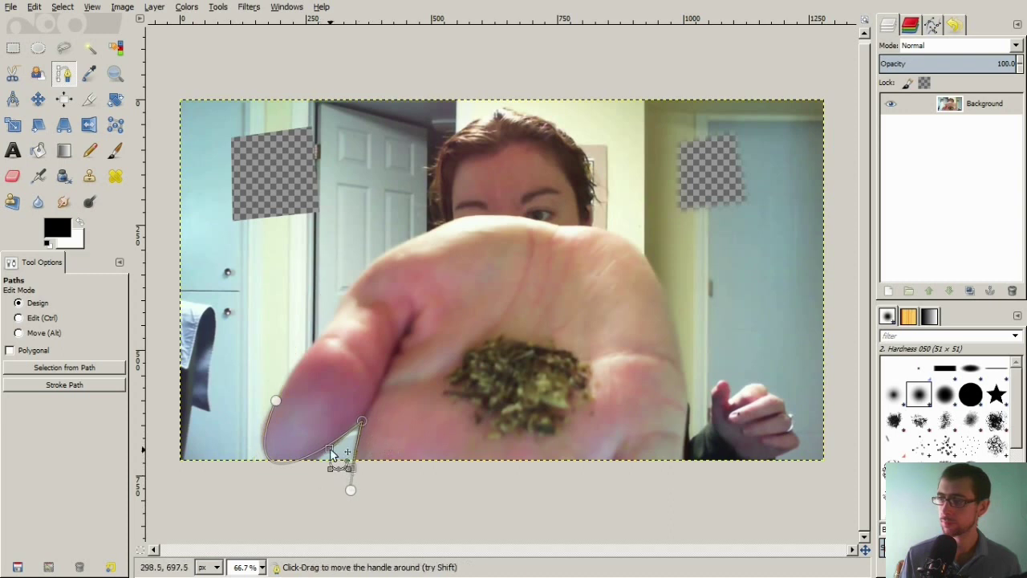
mouse_move(339, 449)
left_mouse_down()
mouse_move(322, 476)
mouse_move(343, 441)
left_mouse_up()
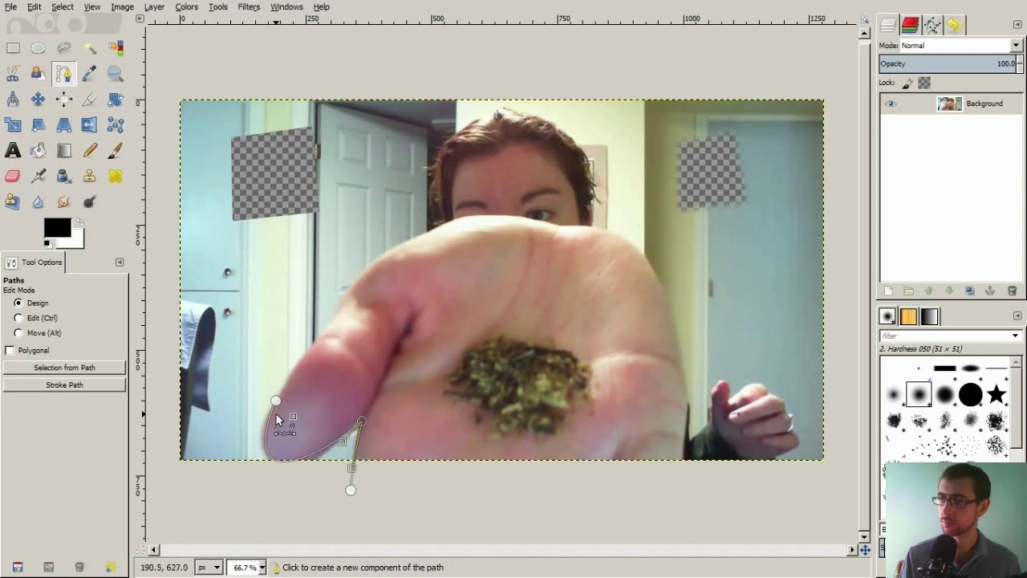
Fit the curves to the thumb and extend the path up to the hand's top near the face.
left_click(274, 404)
left_click_drag(272, 402, 270, 414)
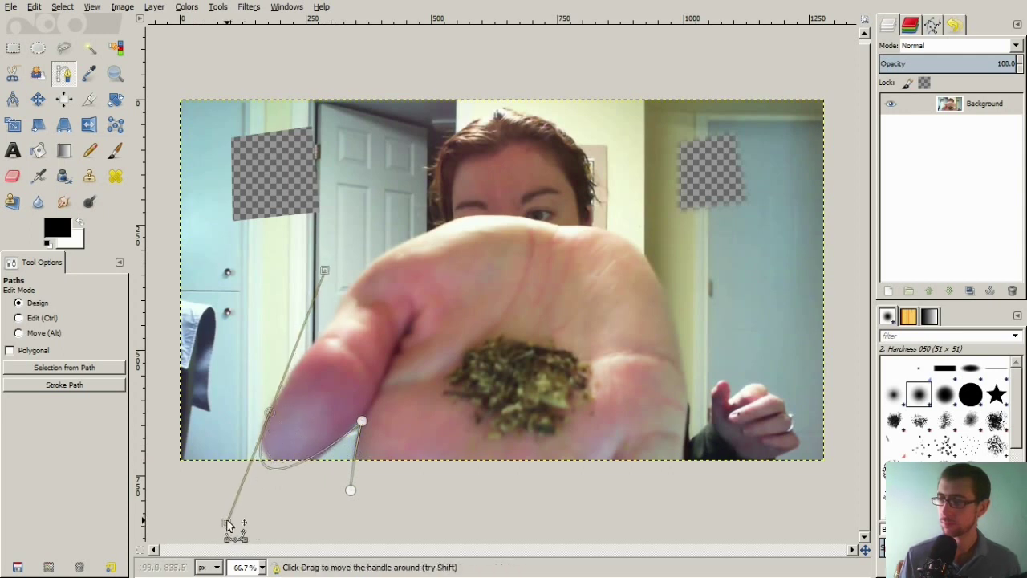
left_click_drag(227, 523, 221, 506)
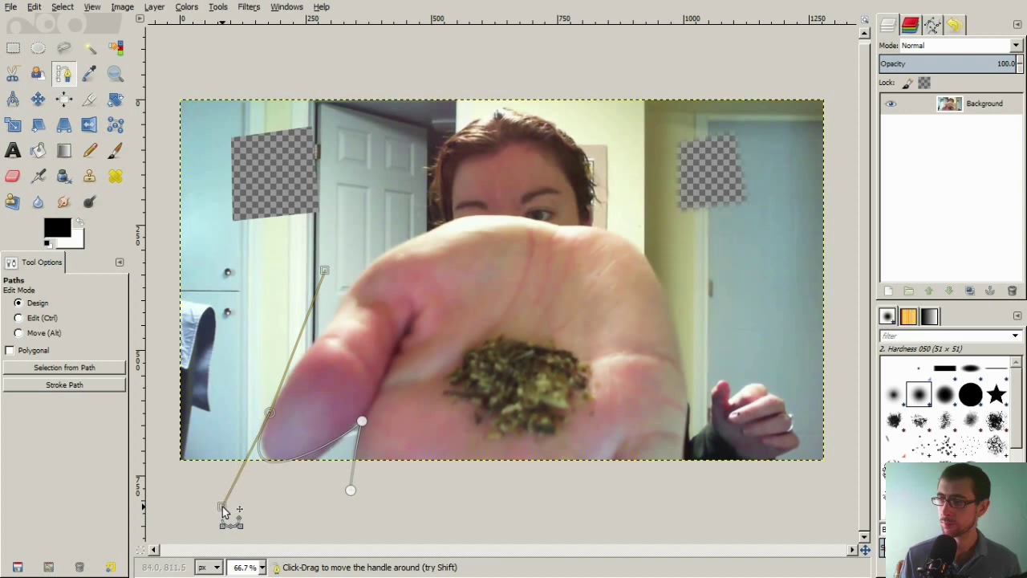
left_click(361, 422)
mouse_move(336, 455)
left_mouse_down()
mouse_move(340, 467)
mouse_move(342, 445)
left_mouse_up()
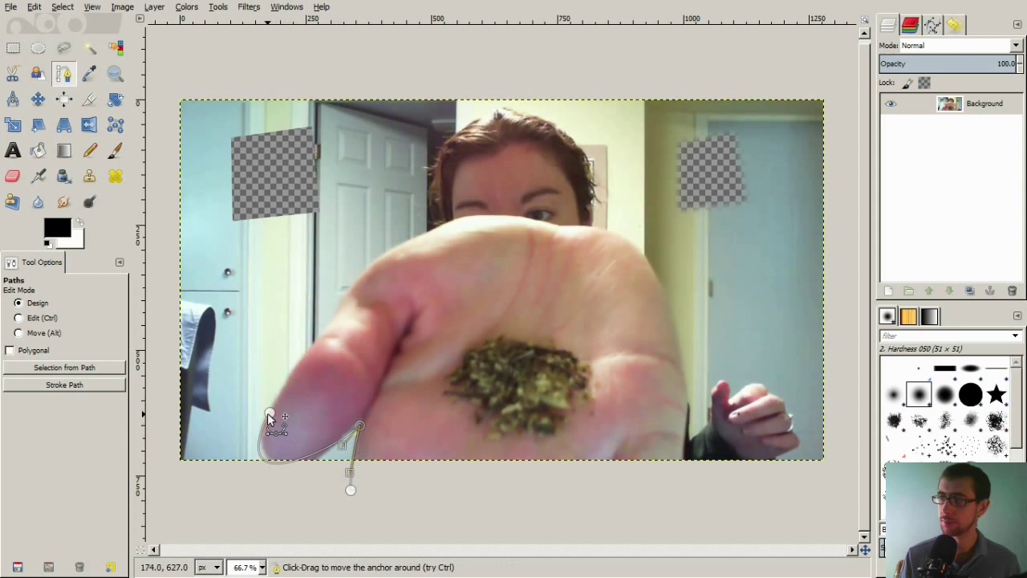
left_click(268, 413)
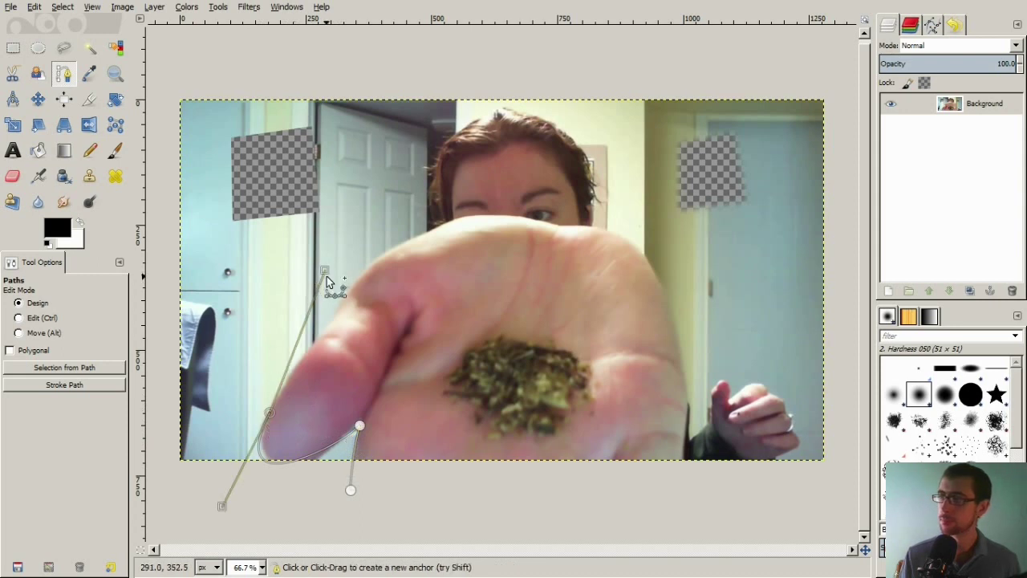
left_click_drag(324, 271, 323, 278)
left_click_drag(334, 321, 366, 273)
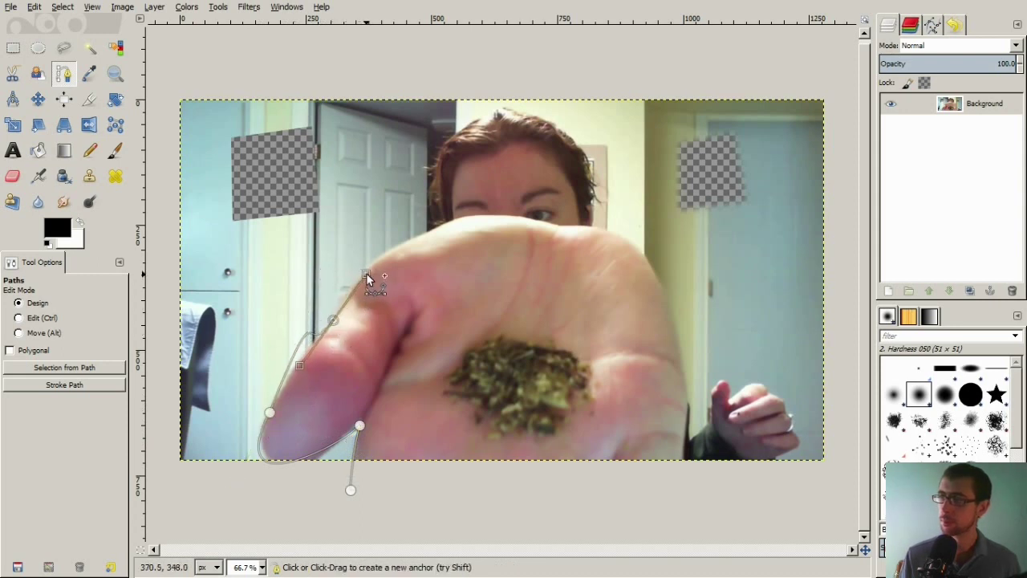
left_click(269, 412)
left_click_drag(325, 279, 307, 324)
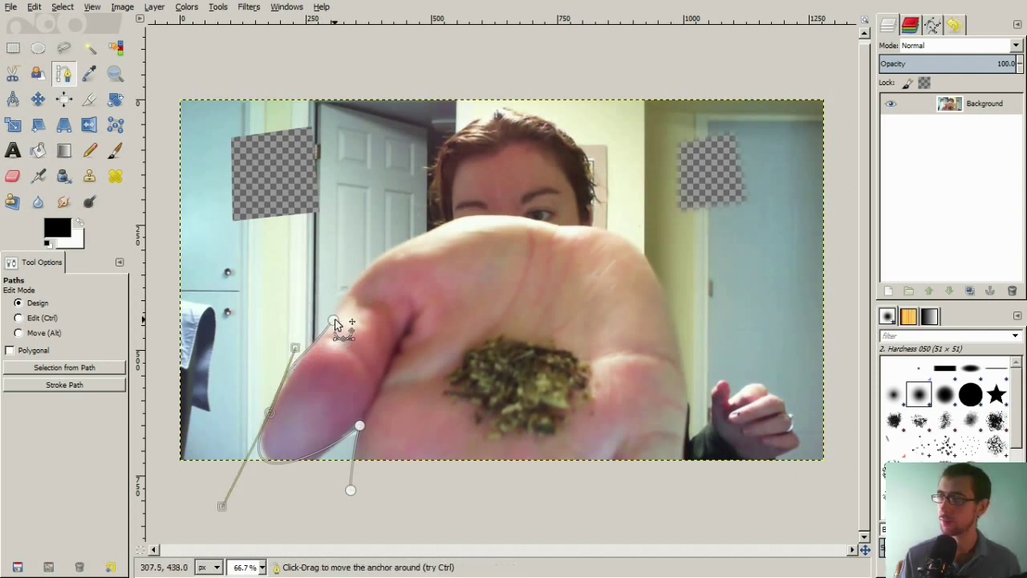
left_click(334, 321)
left_click_drag(443, 223, 440, 160)
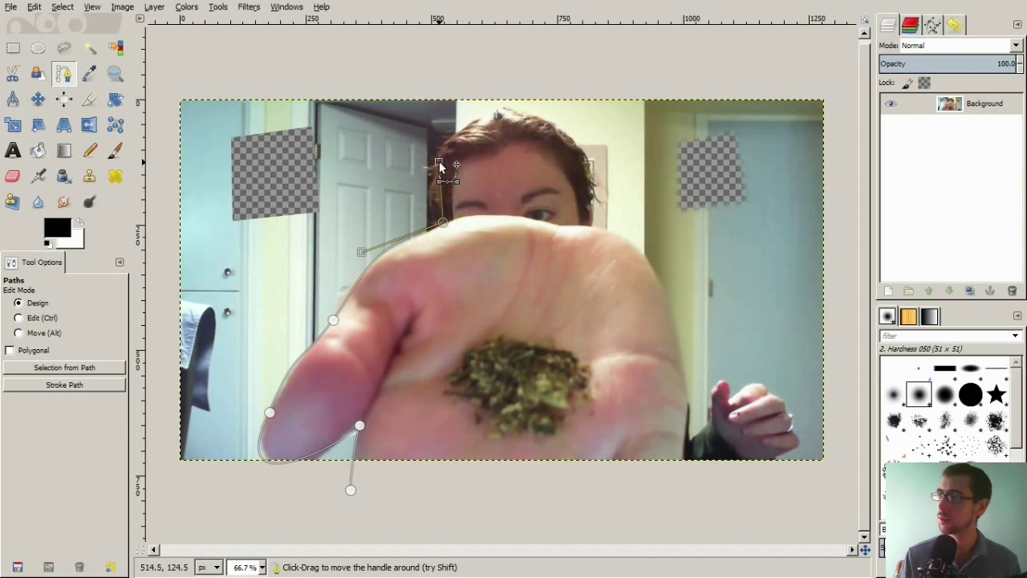
Extend the path right of the face and curve it over the top of the head.
left_click_drag(593, 227, 600, 361)
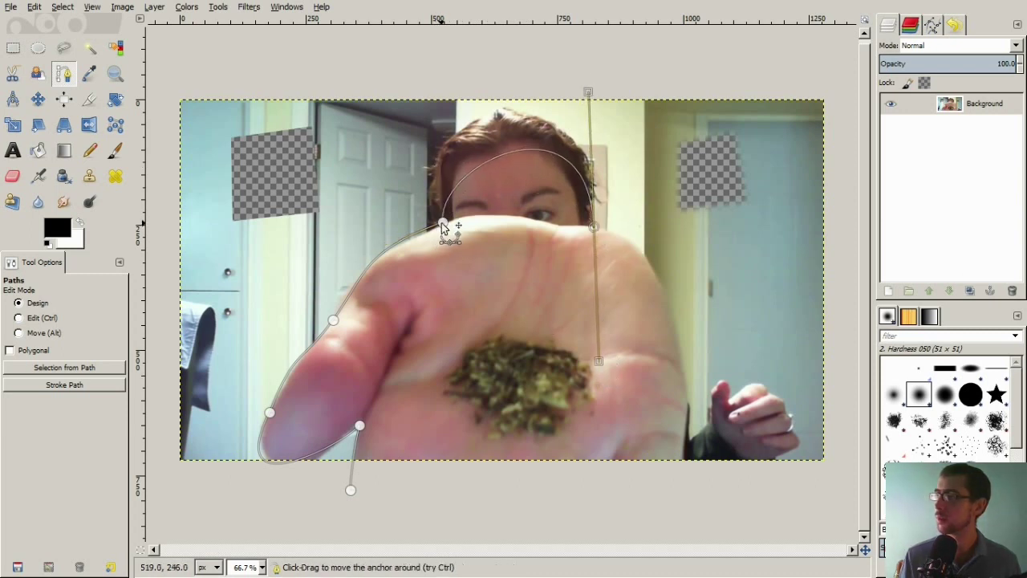
left_click_drag(442, 227, 400, 77)
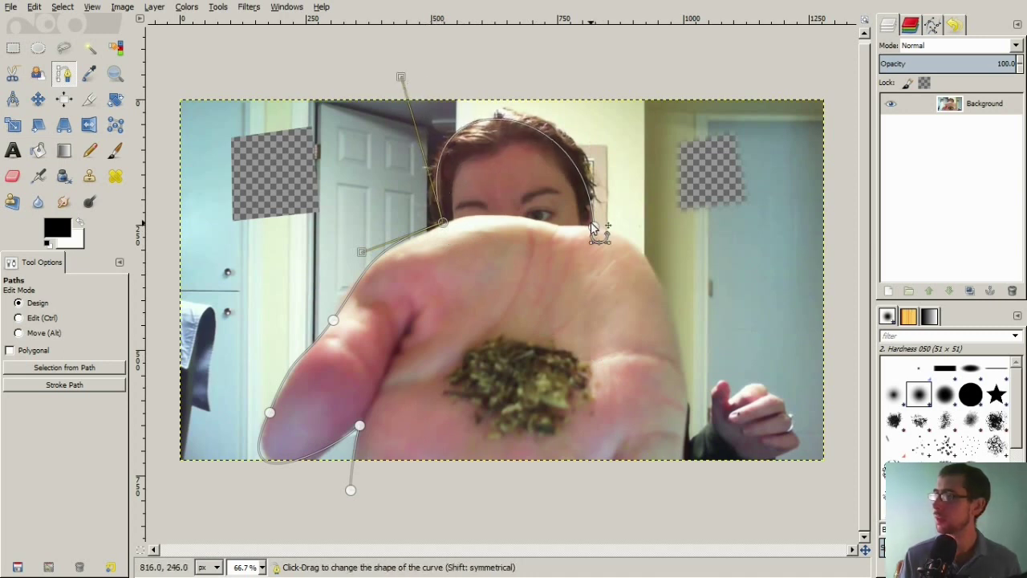
left_click(594, 227)
left_click_drag(588, 98, 610, 69)
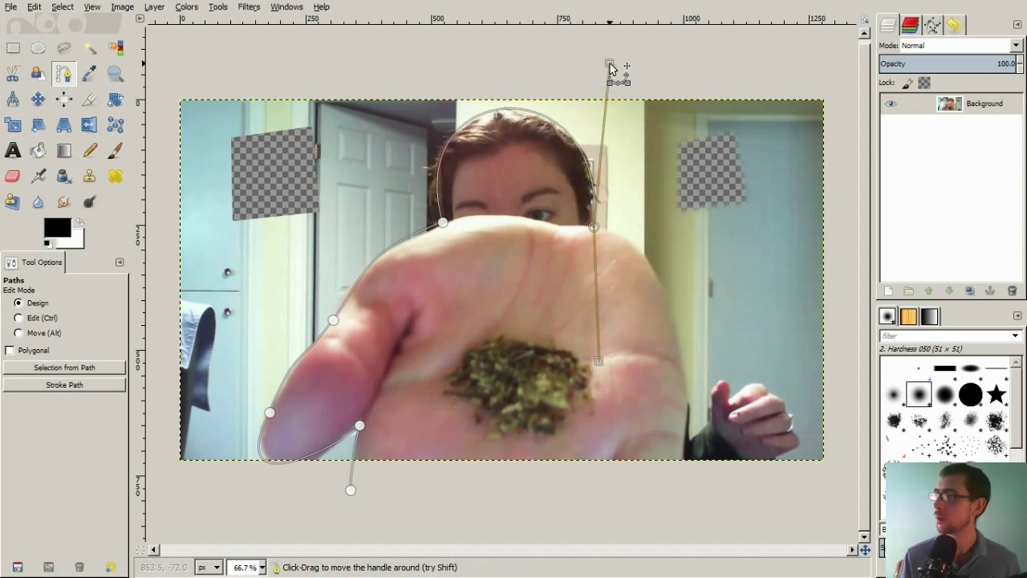
left_click(443, 224)
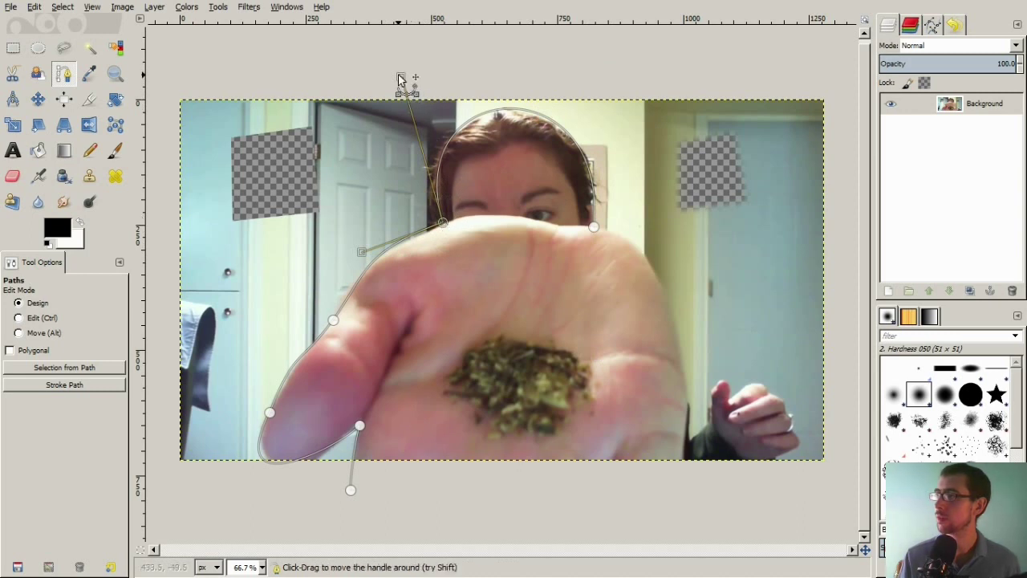
left_click(594, 227)
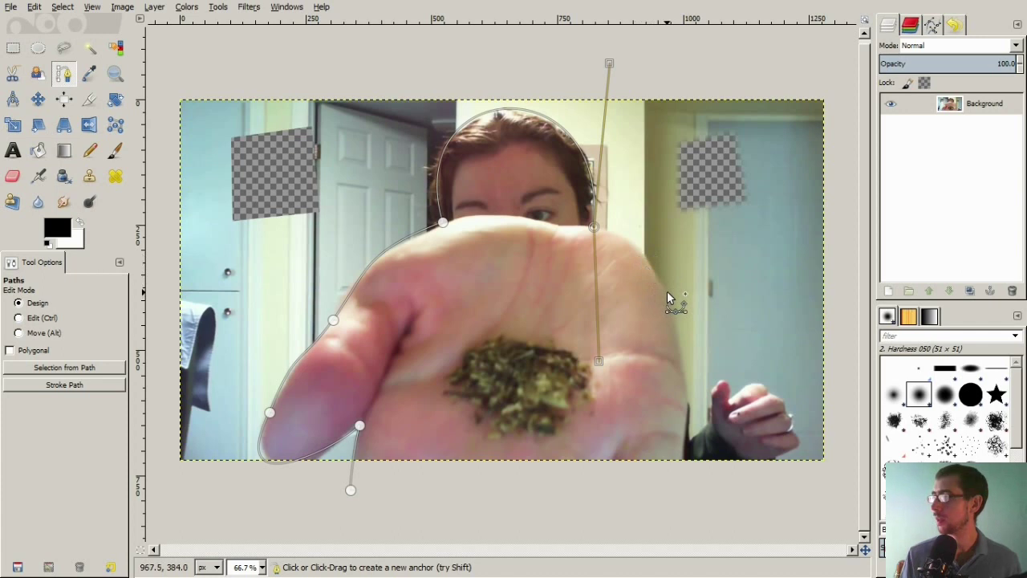
Add anchors down the hand's right side to the bottom and tidy the thumb's upper curve.
left_click_drag(667, 290, 706, 371)
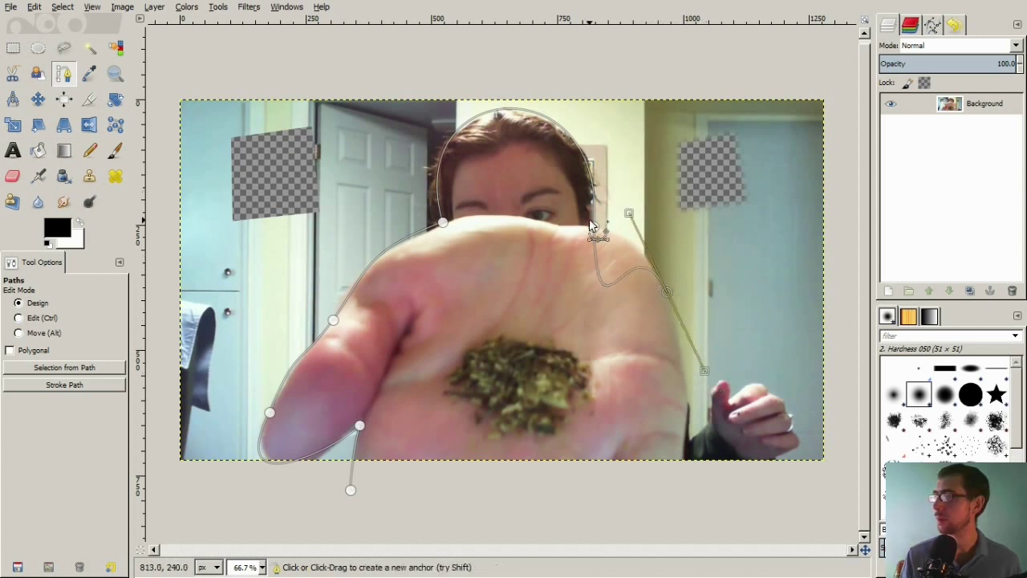
left_click_drag(596, 228, 637, 240)
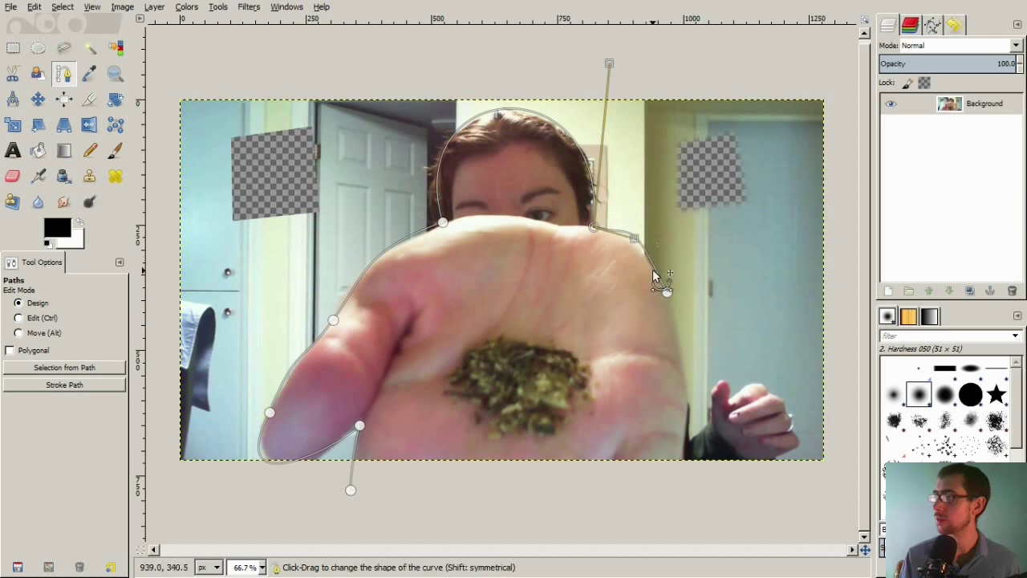
left_click(668, 292)
left_click_drag(630, 214, 638, 240)
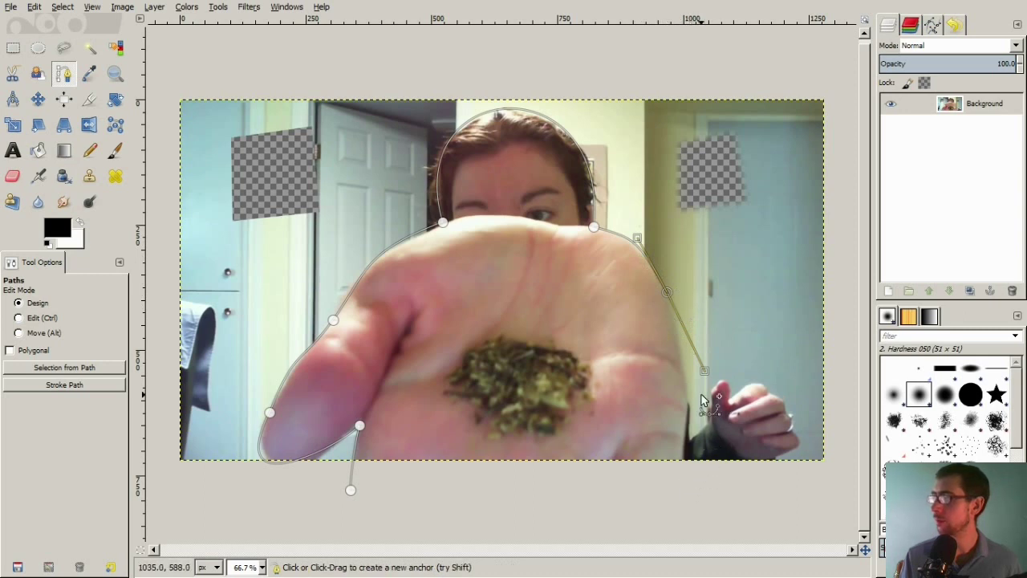
left_click_drag(679, 467, 675, 514)
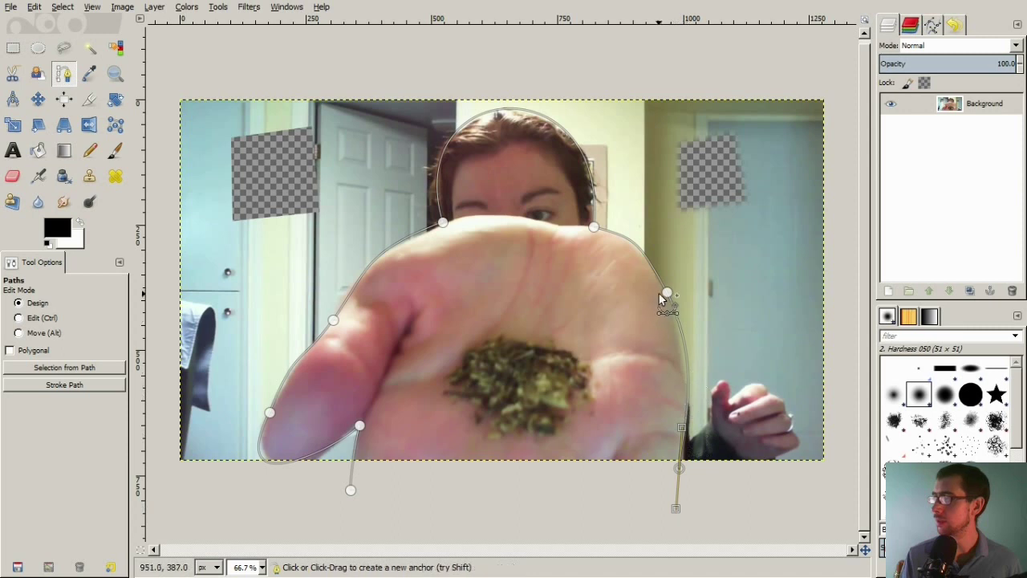
left_click(665, 294)
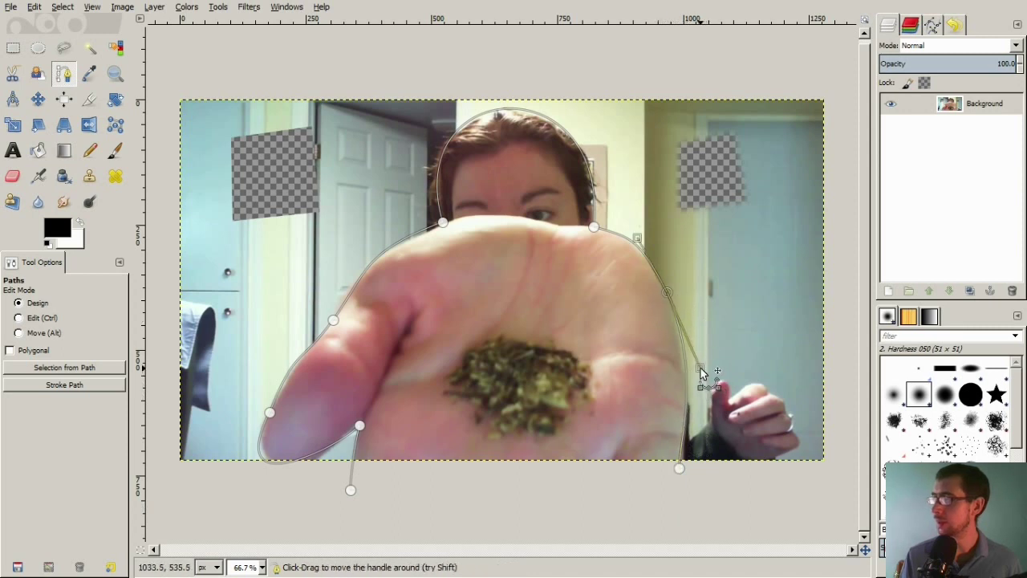
left_click_drag(680, 469, 686, 480)
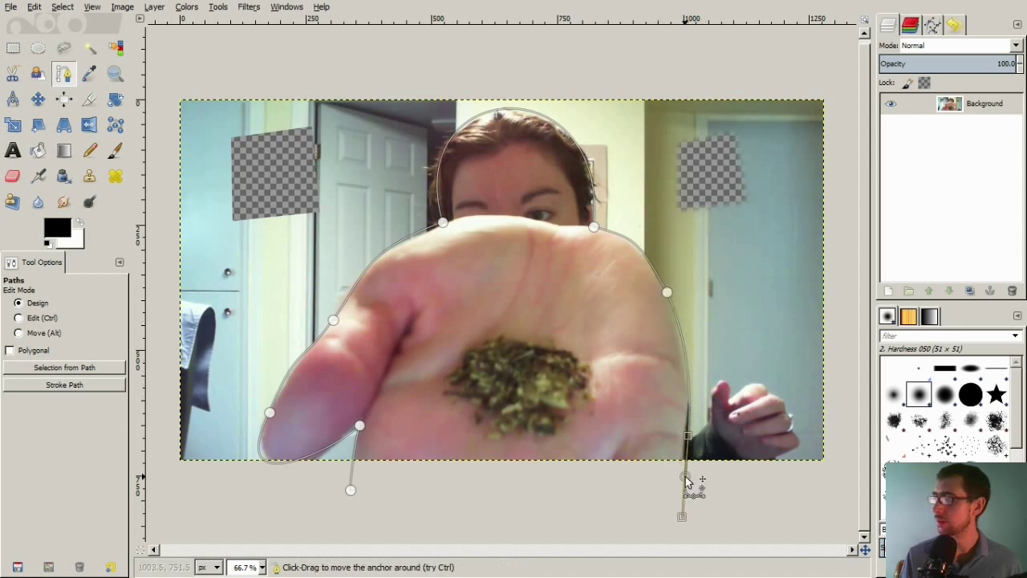
left_click_drag(688, 435, 688, 420)
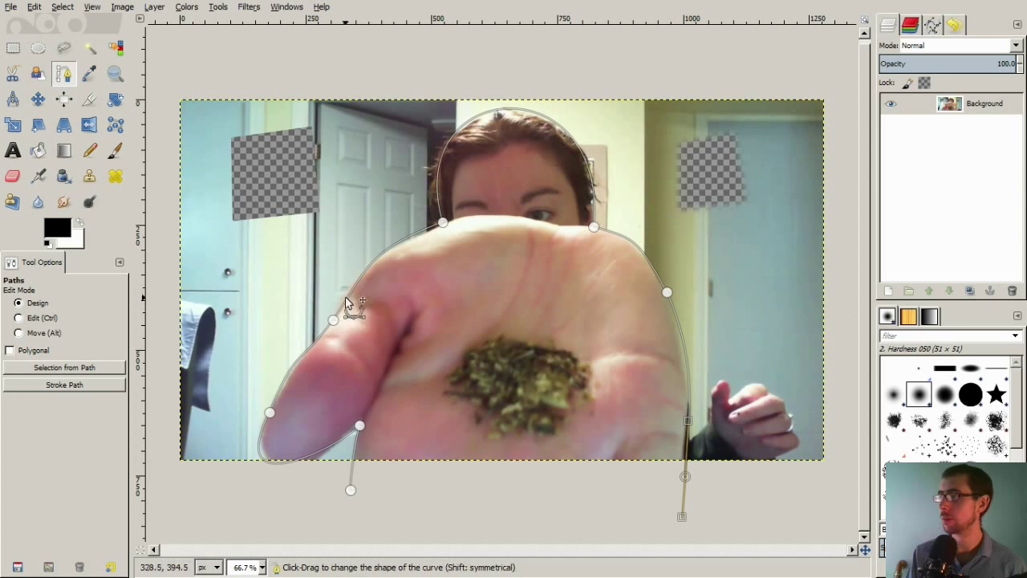
left_click(334, 320)
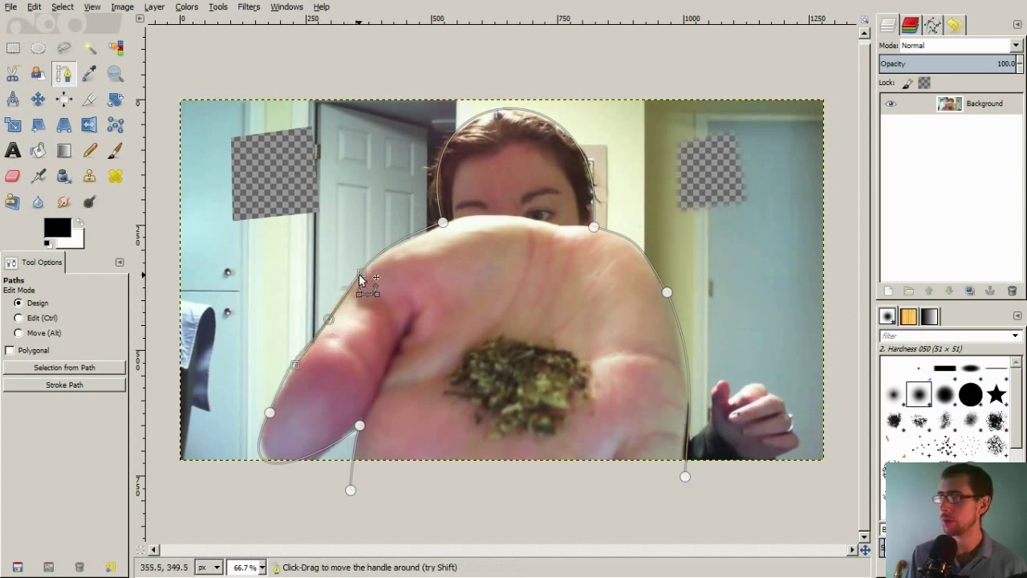
left_click_drag(359, 273, 354, 274)
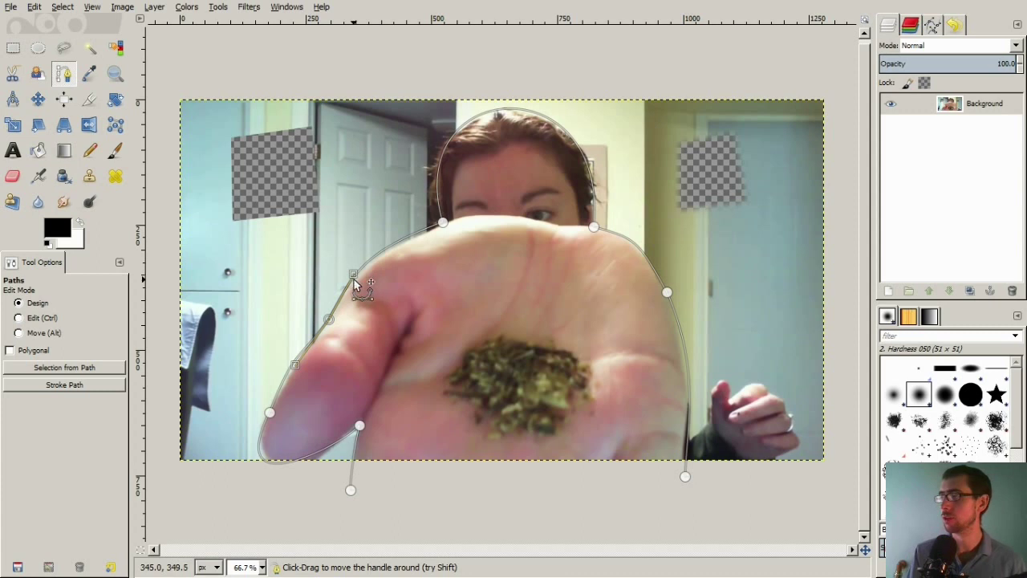
Turn the hand-and-head outline into a selection and invert it.
left_click(97, 367)
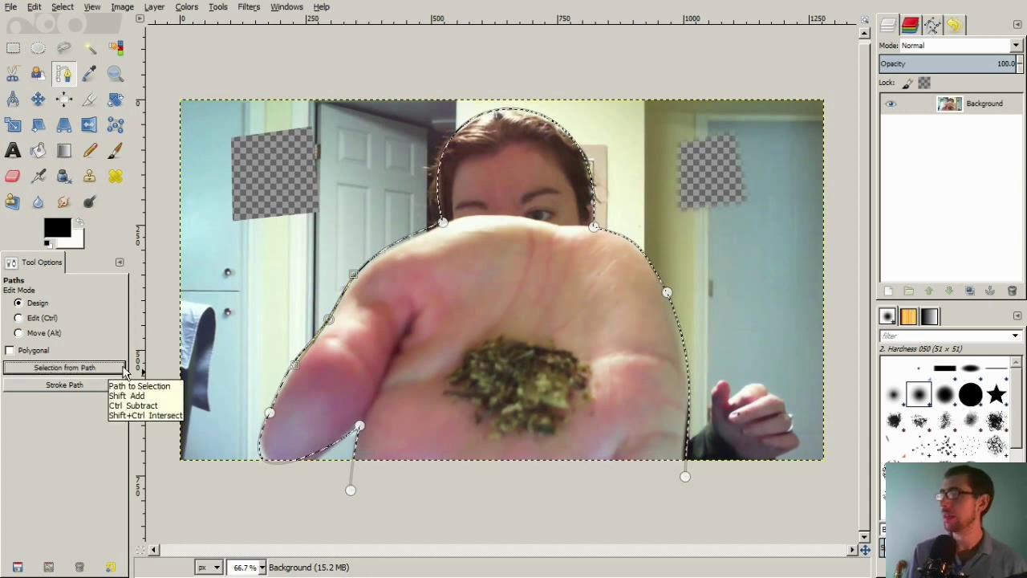
left_click(90, 74)
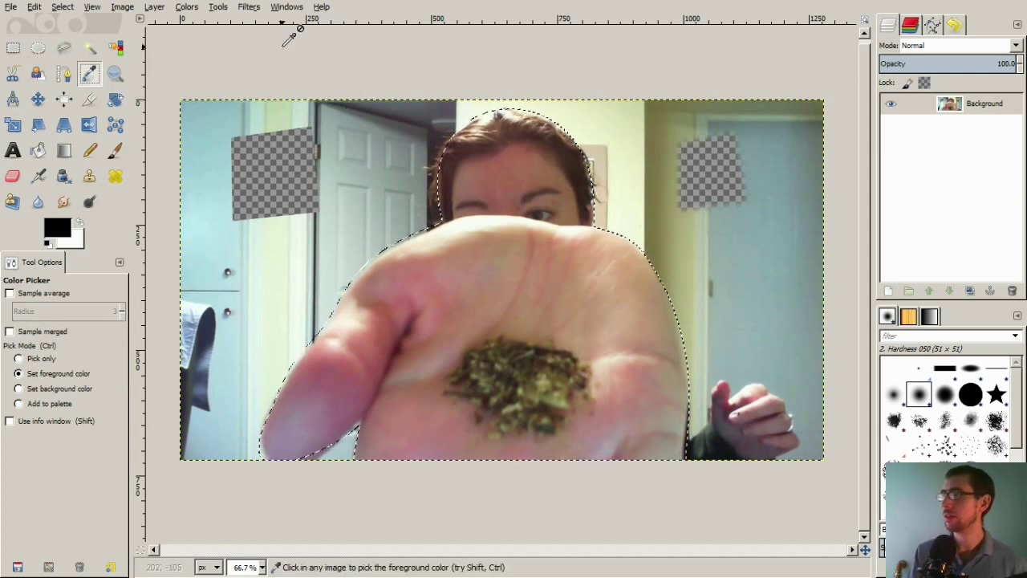
left_click(63, 7)
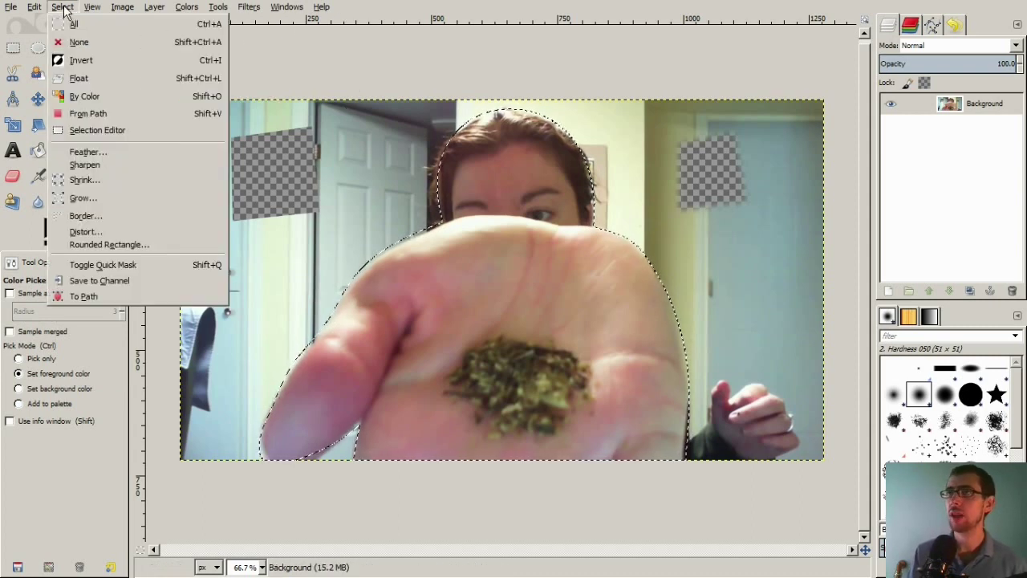
left_click(78, 63)
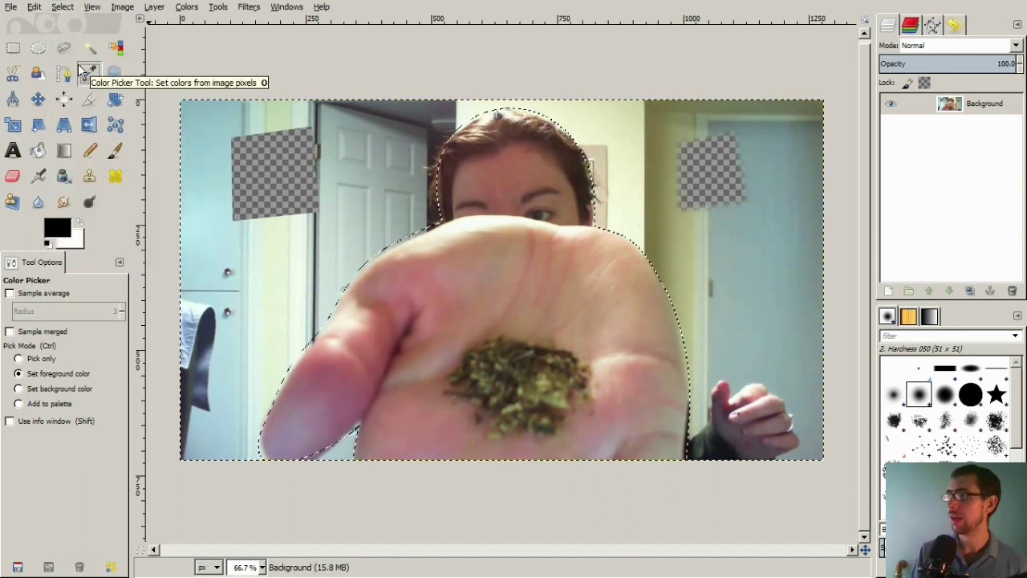
Feather the inverted selection by 50 px and delete the surroundings to transparency.
left_click(61, 7)
left_click(91, 149)
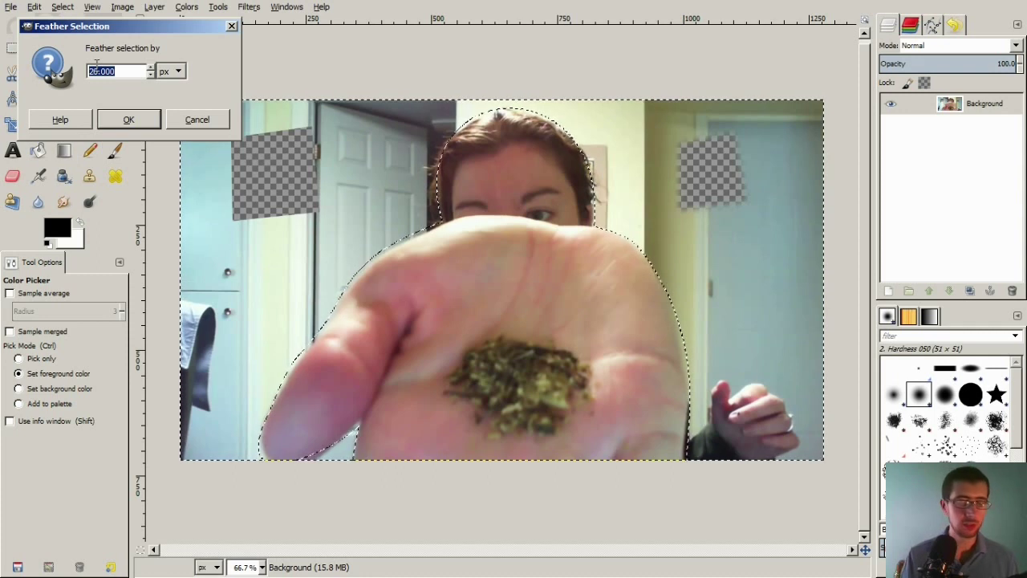
type("50")
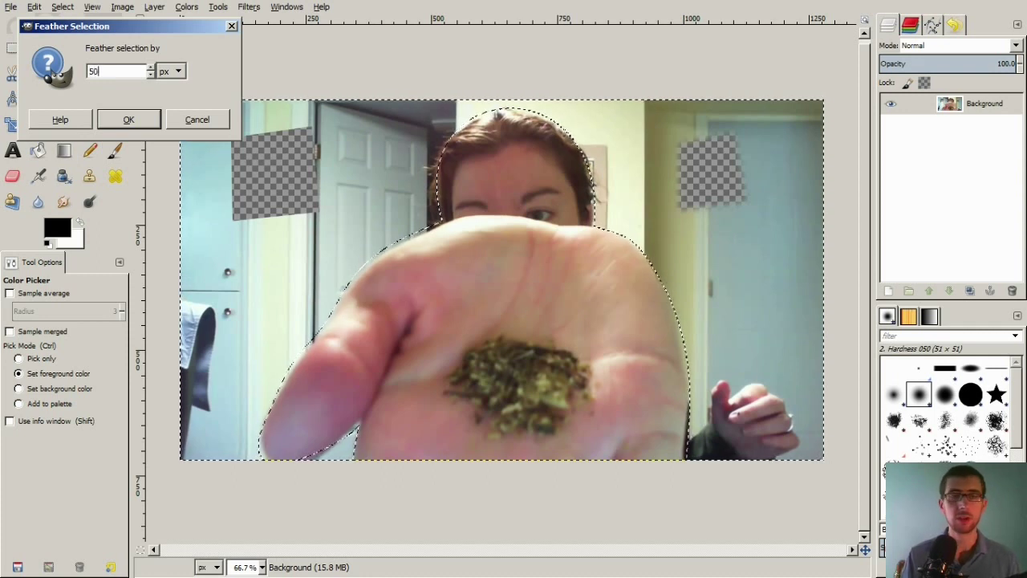
left_click(128, 120)
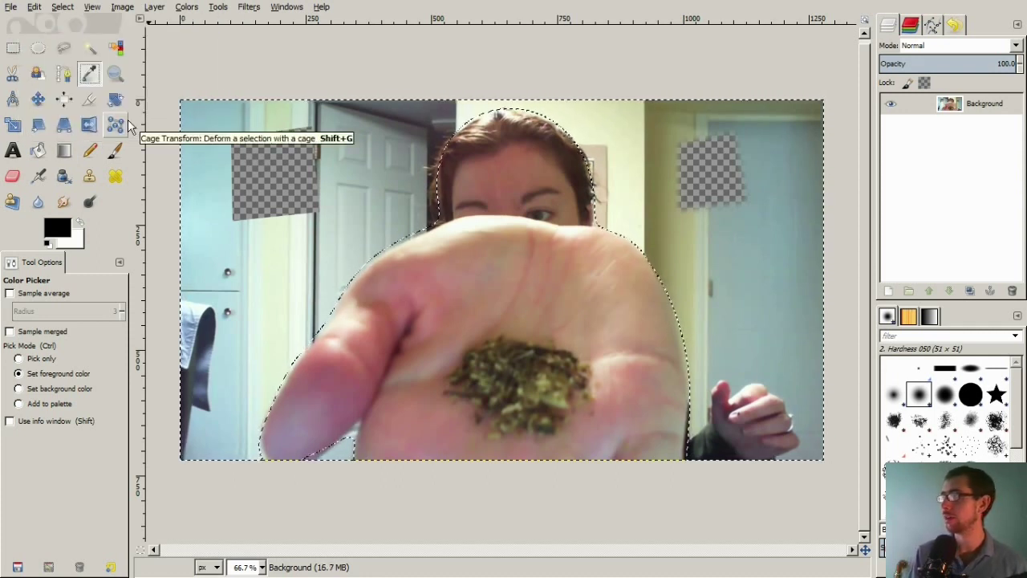
key("Delete")
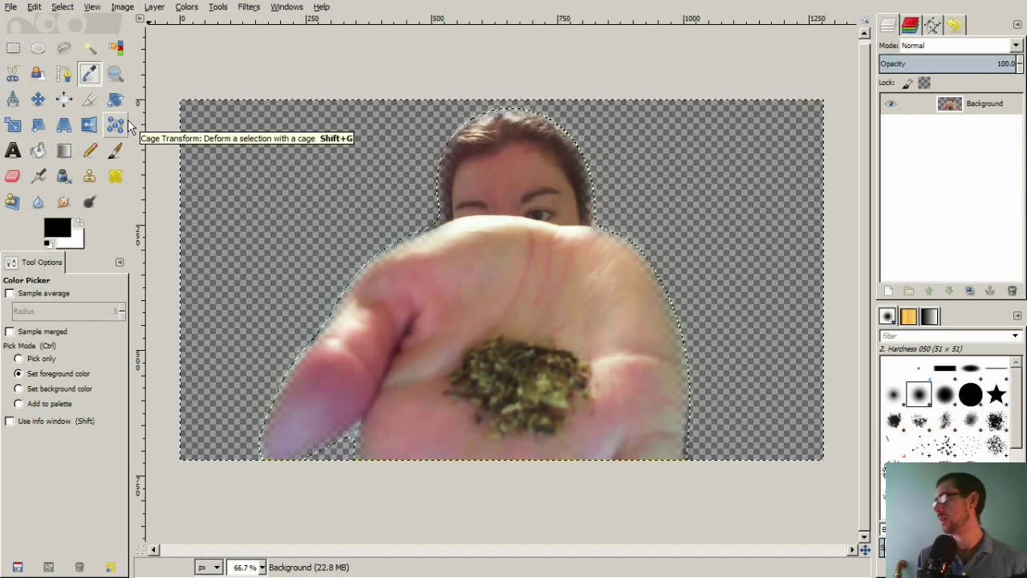
left_click(62, 6)
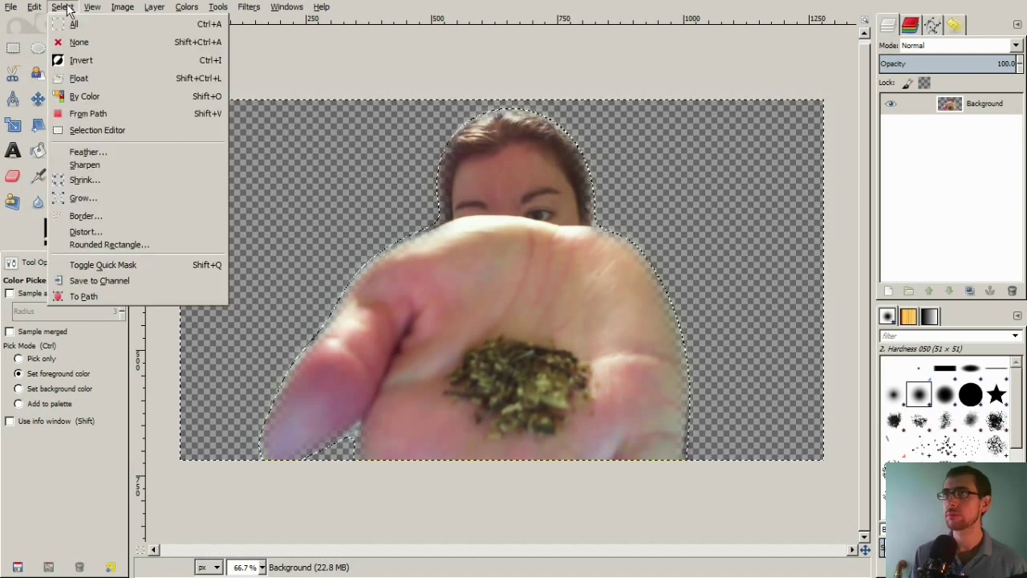
Clear the selection and add a new white-filled 1280×720 layer above the photo.
left_click(68, 42)
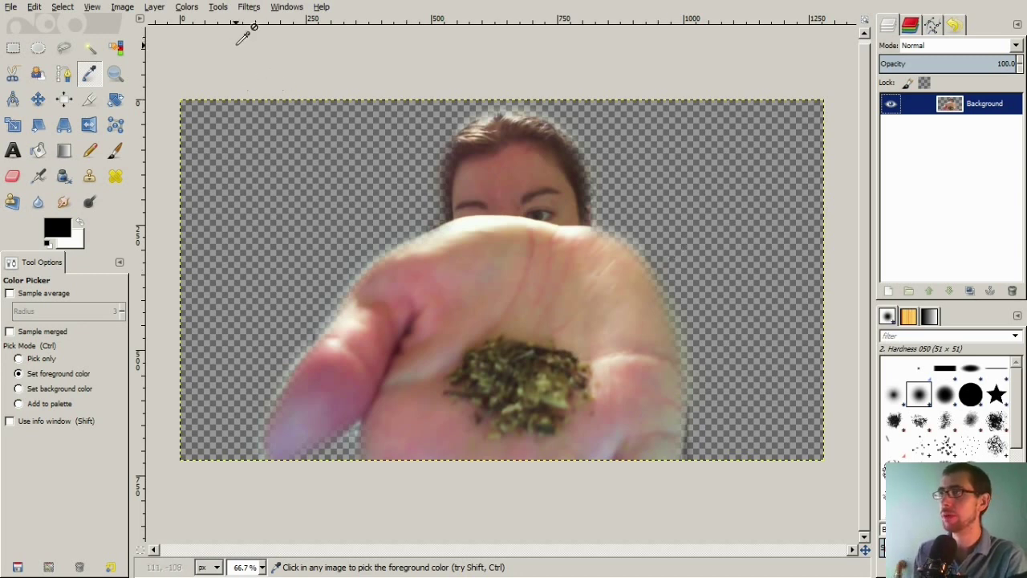
left_click(154, 7)
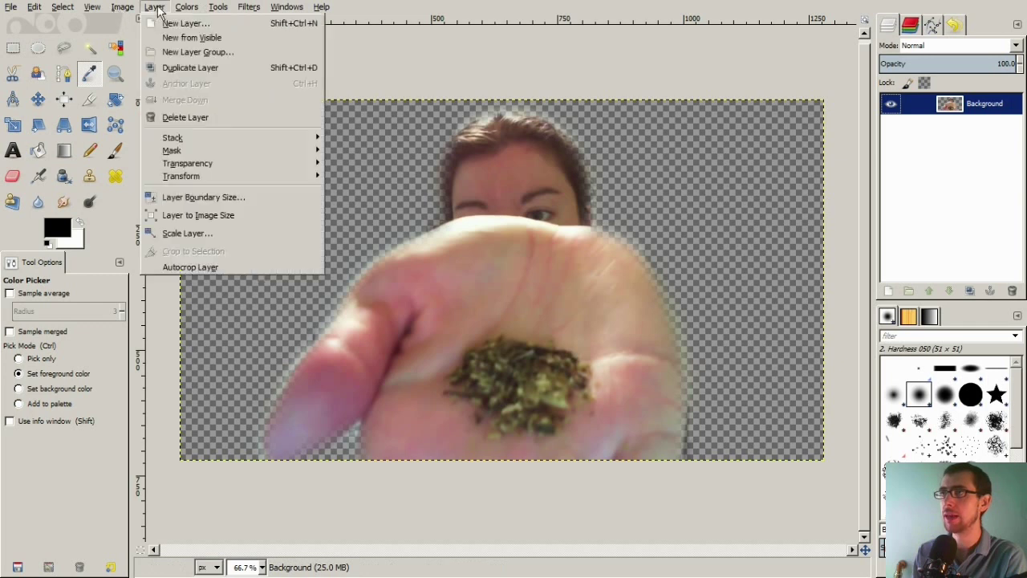
left_click(166, 23)
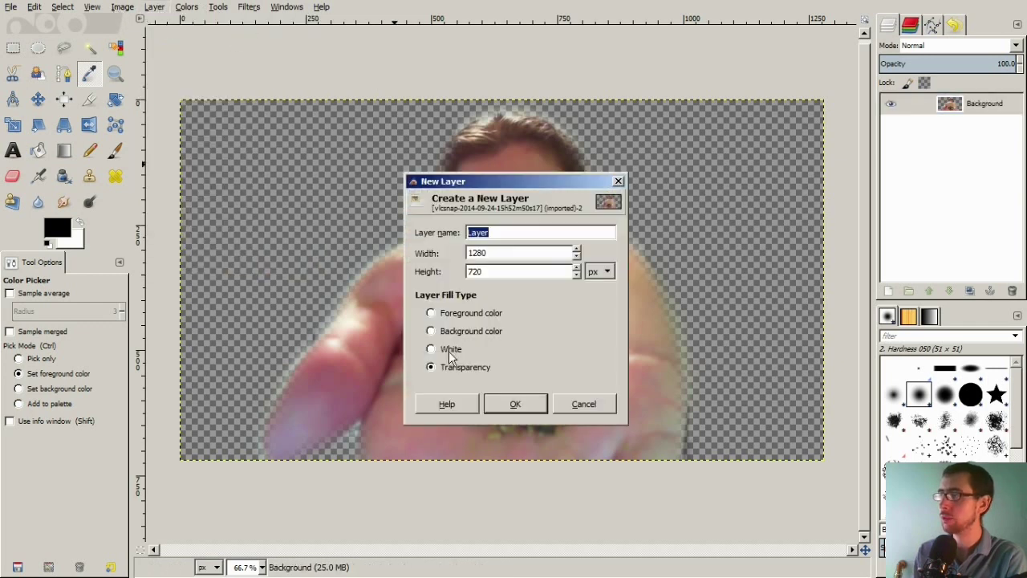
left_click(514, 405)
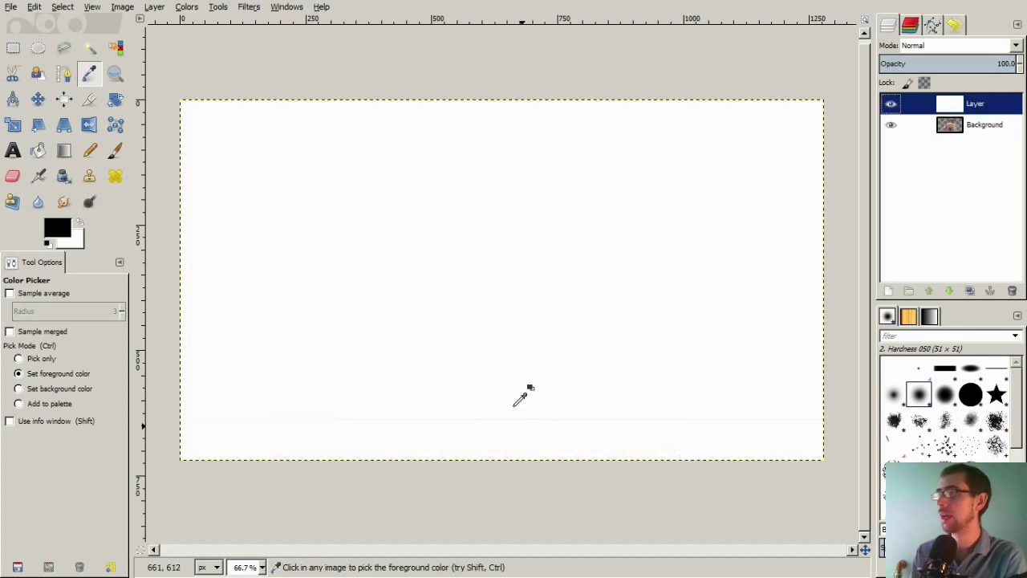
left_click(38, 99)
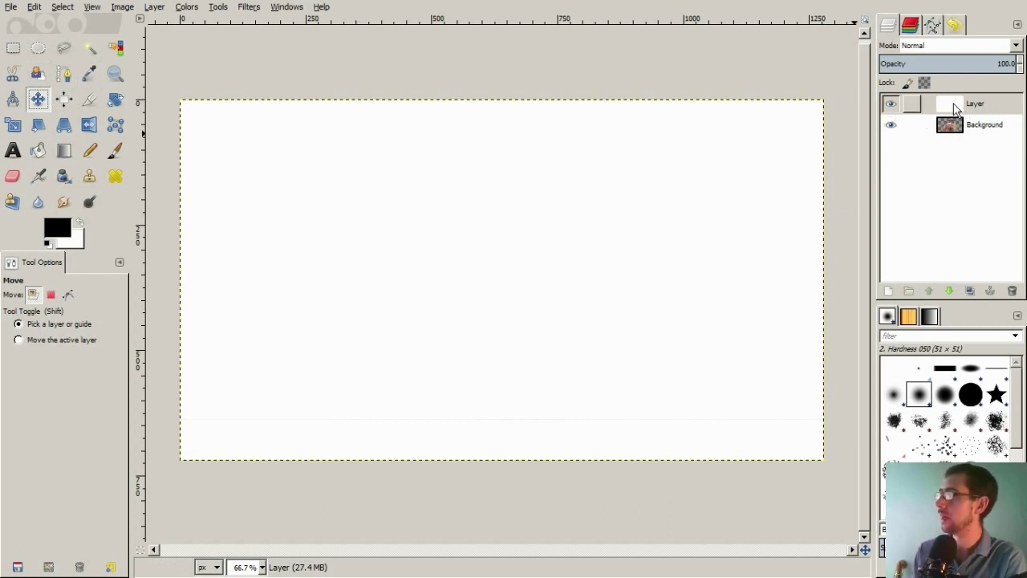
Name the photo layer after the woman, rename the white layer 'Background', and move it below.
left_click(981, 138)
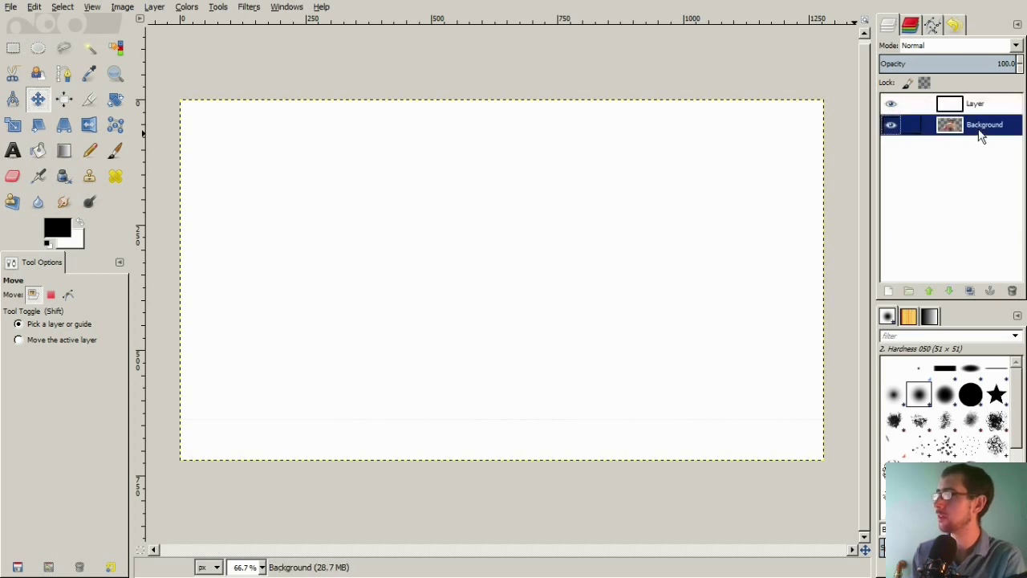
double_click(978, 131)
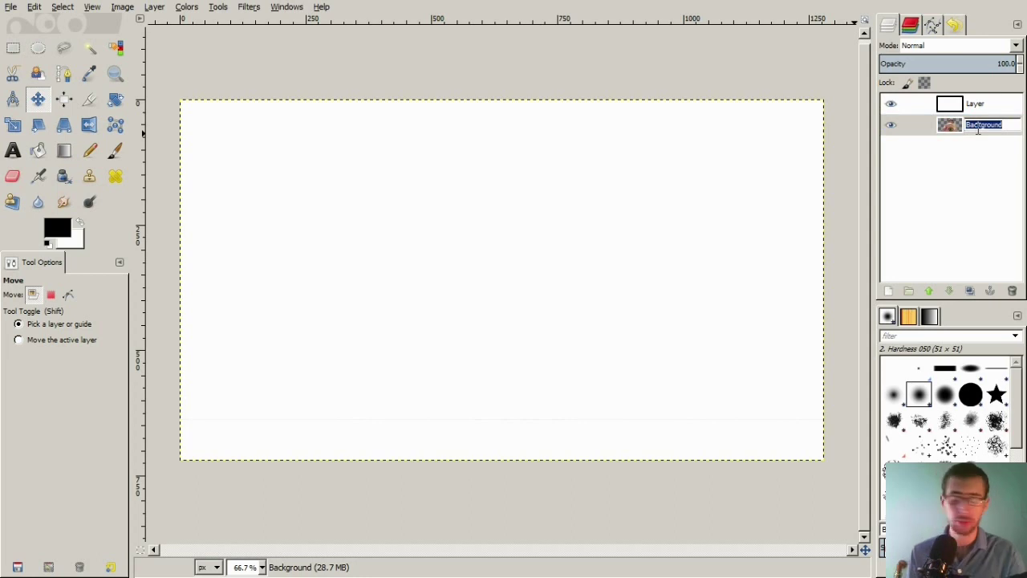
type("A")
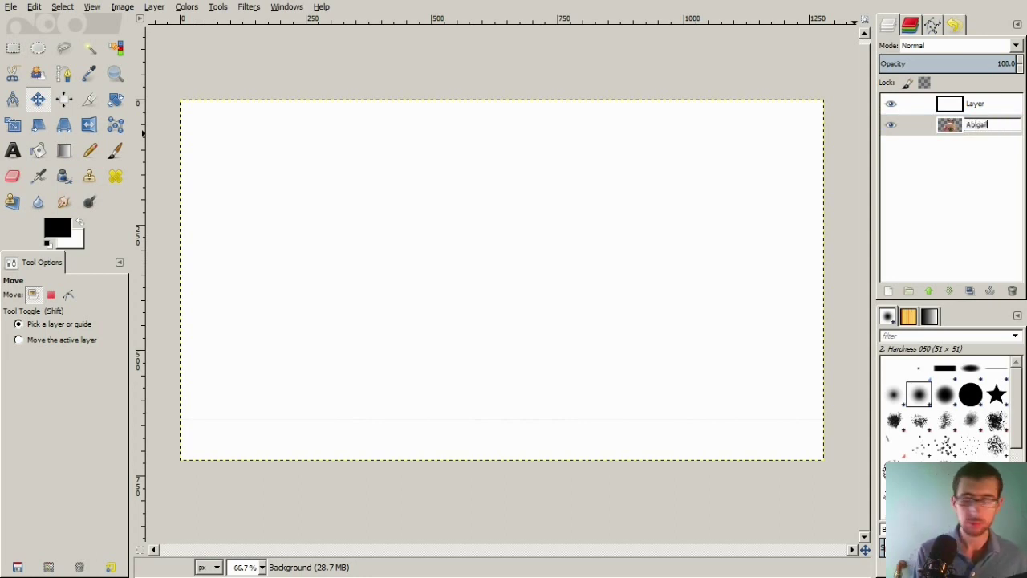
type("bigail")
key("Return")
double_click(975, 103)
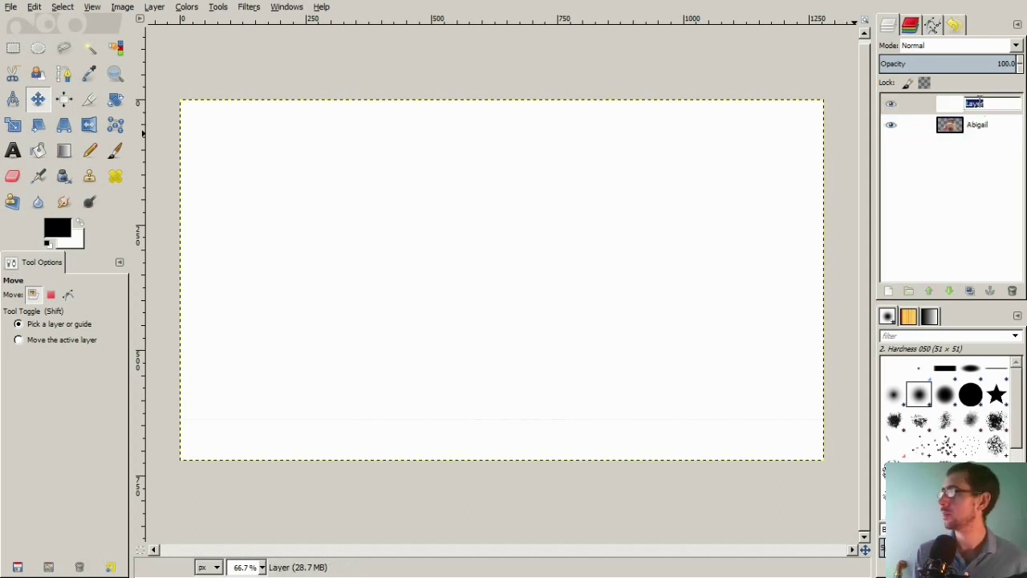
type("Backgrou")
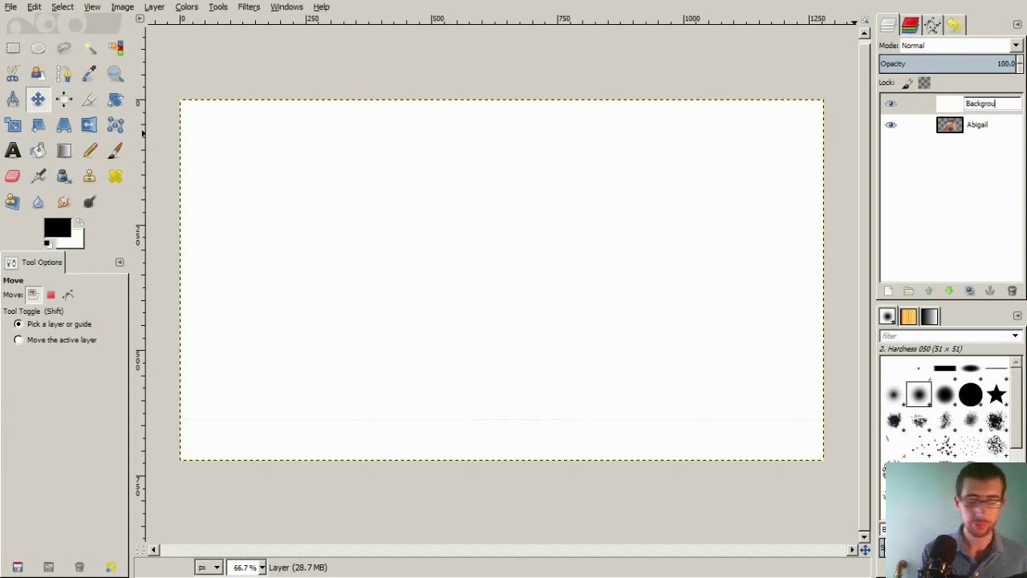
type("nd")
key("Return")
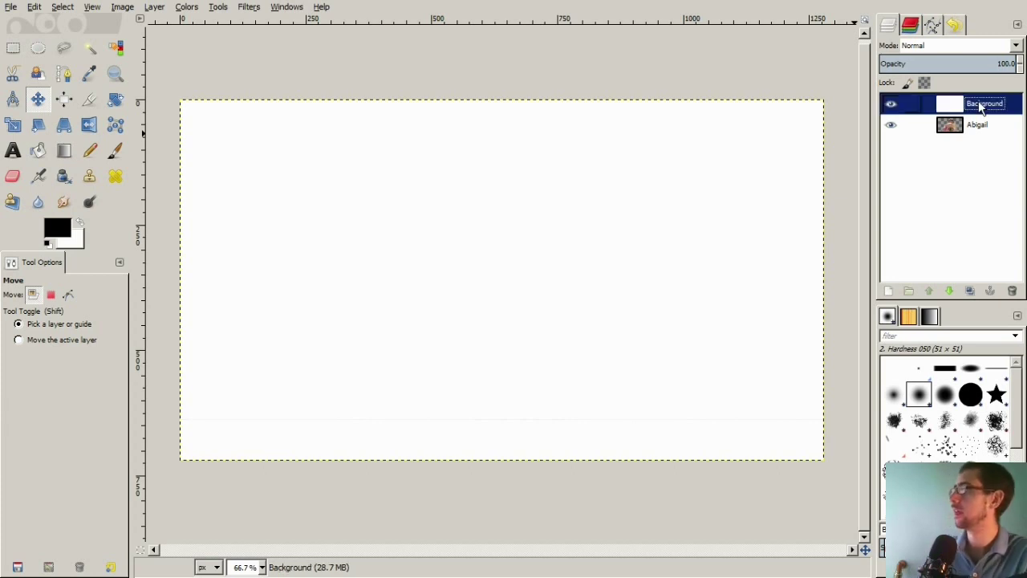
left_click(950, 109)
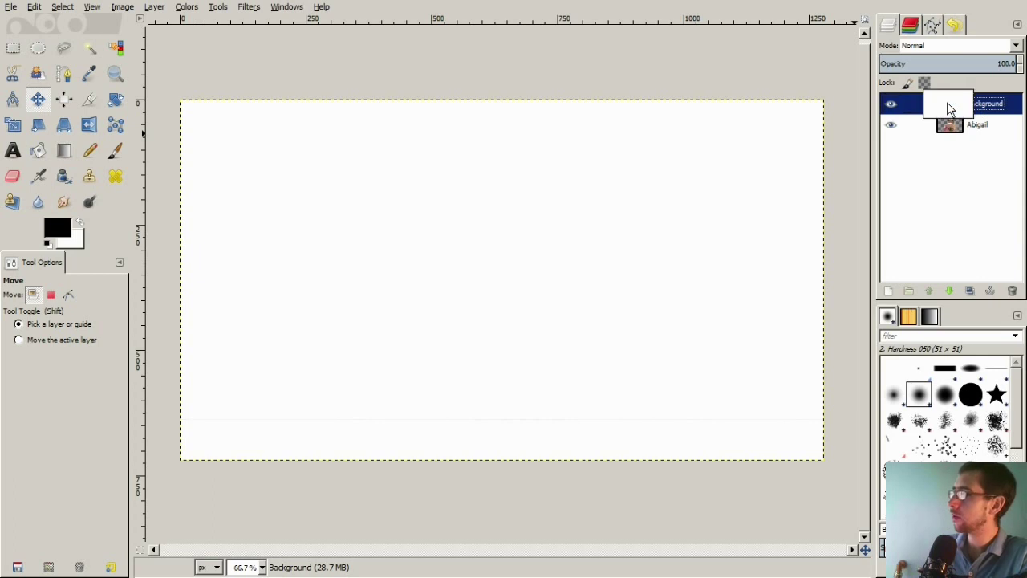
left_click_drag(949, 109, 957, 138)
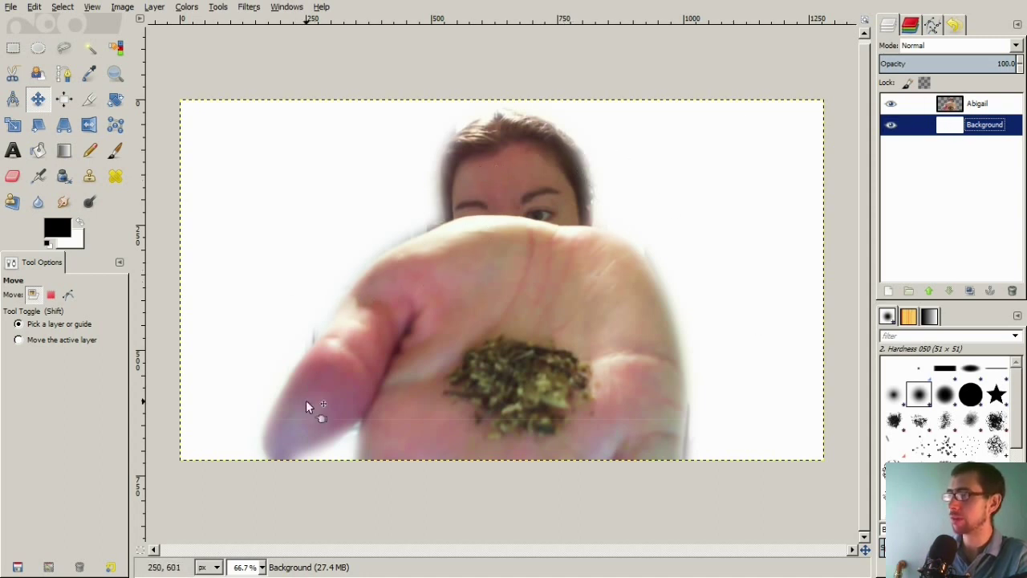
Set the foreground colour to 177c3d and the background colour to 0dd759.
left_click(63, 237)
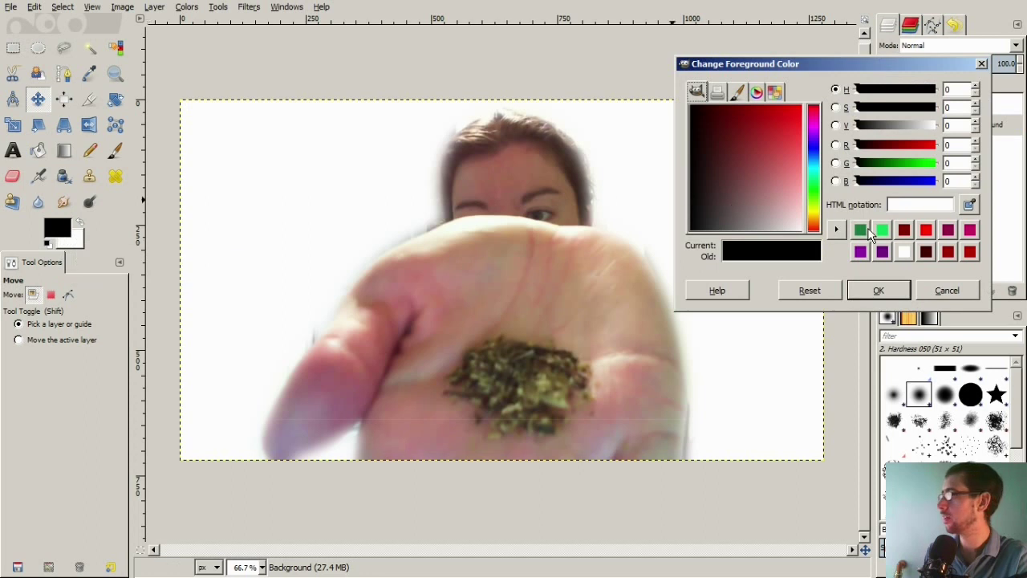
left_click(865, 230)
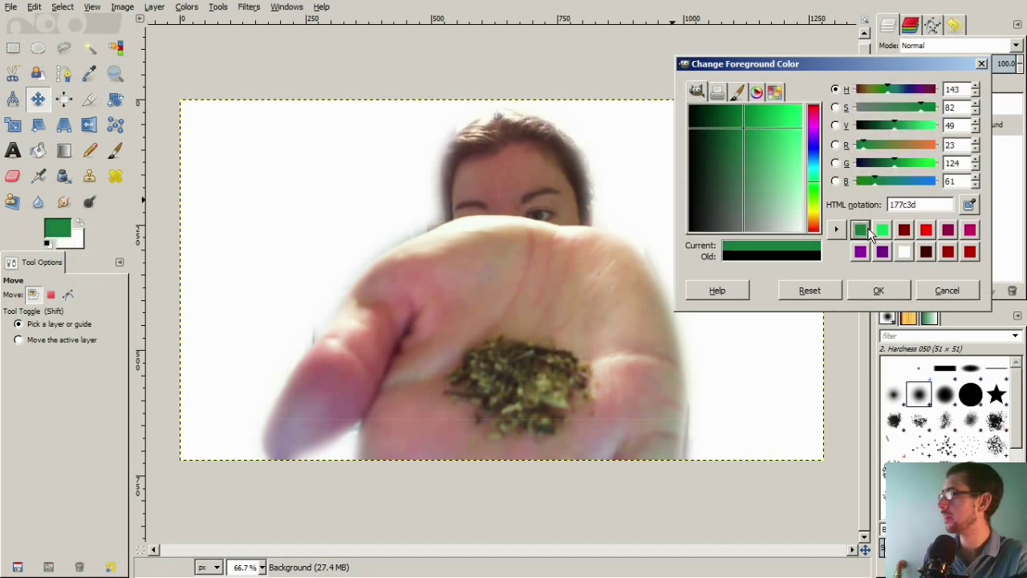
left_click(889, 291)
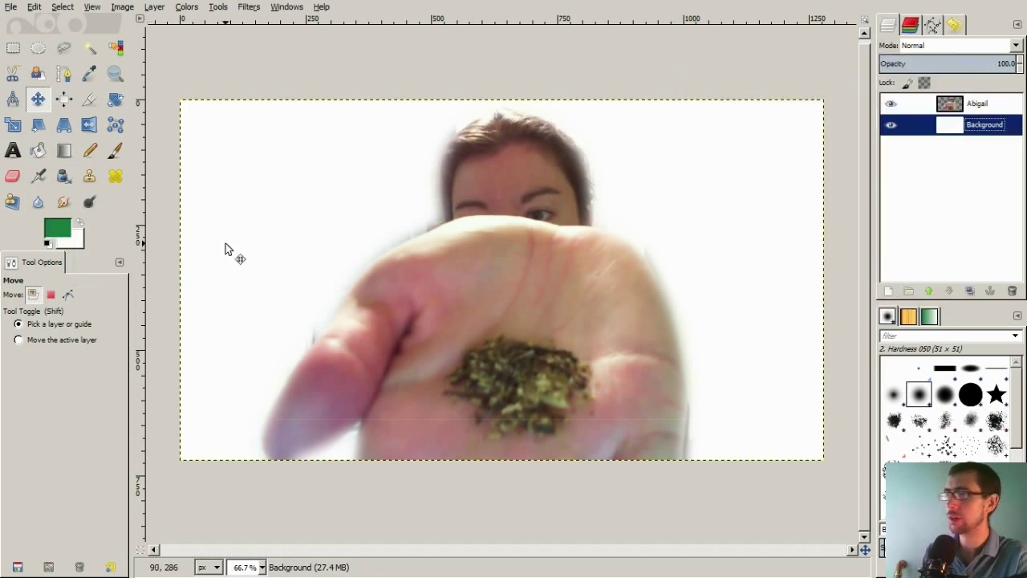
left_click(74, 244)
left_click(882, 230)
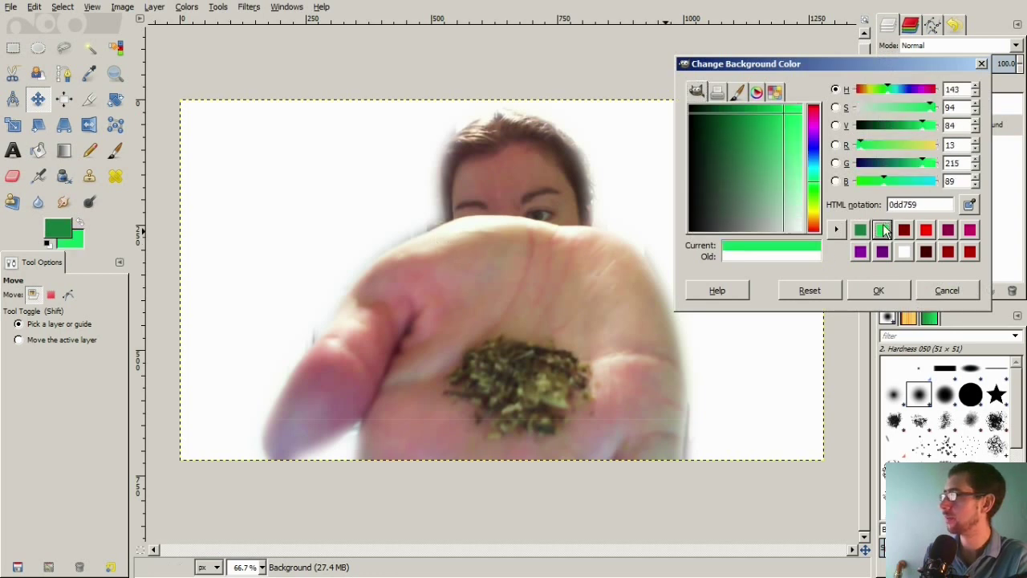
left_click(865, 293)
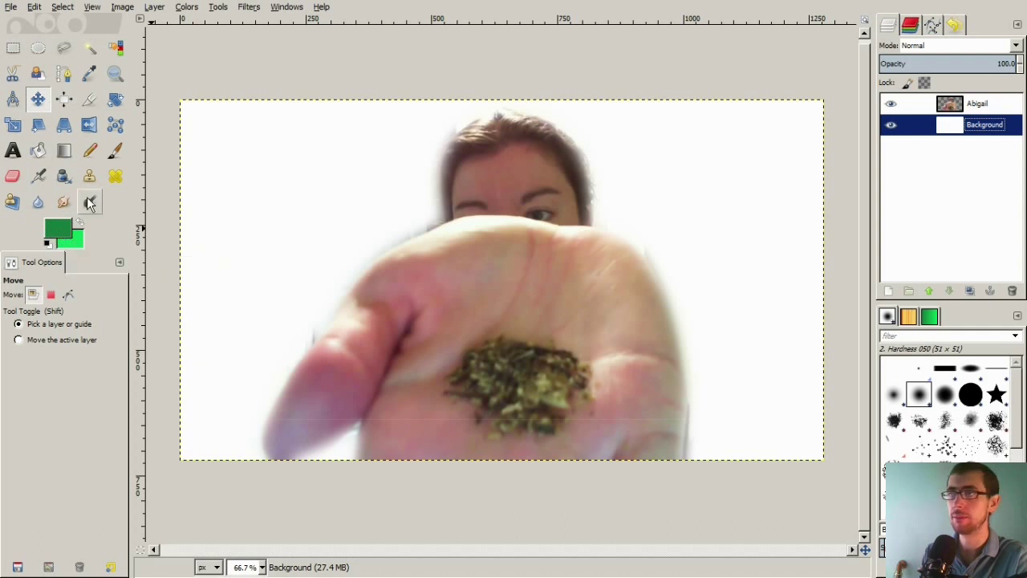
Fill the Background layer with a diagonal linear green gradient from lower right to upper left.
left_click(62, 151)
left_click_drag(226, 128, 778, 422)
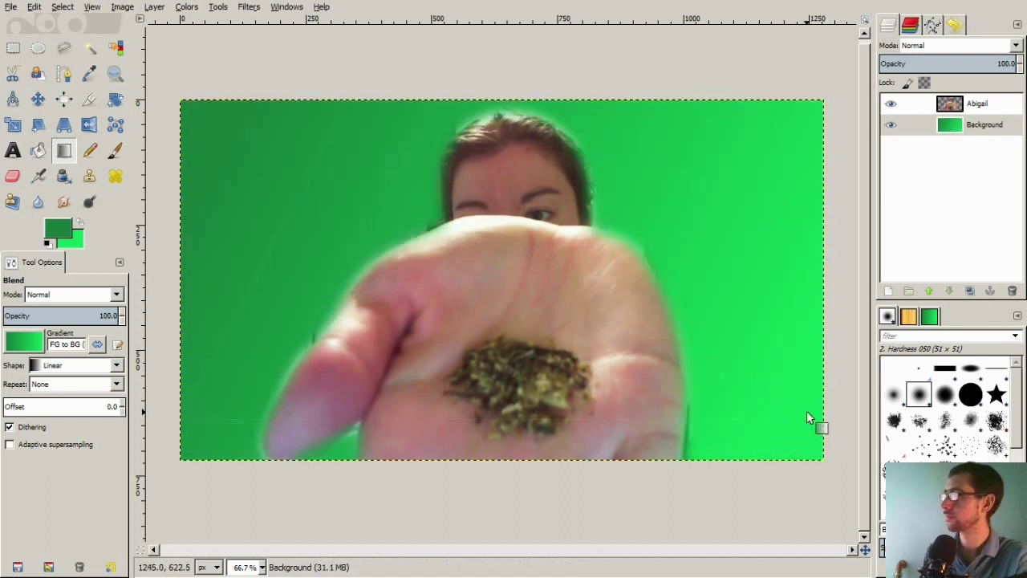
left_click_drag(762, 417, 191, 112)
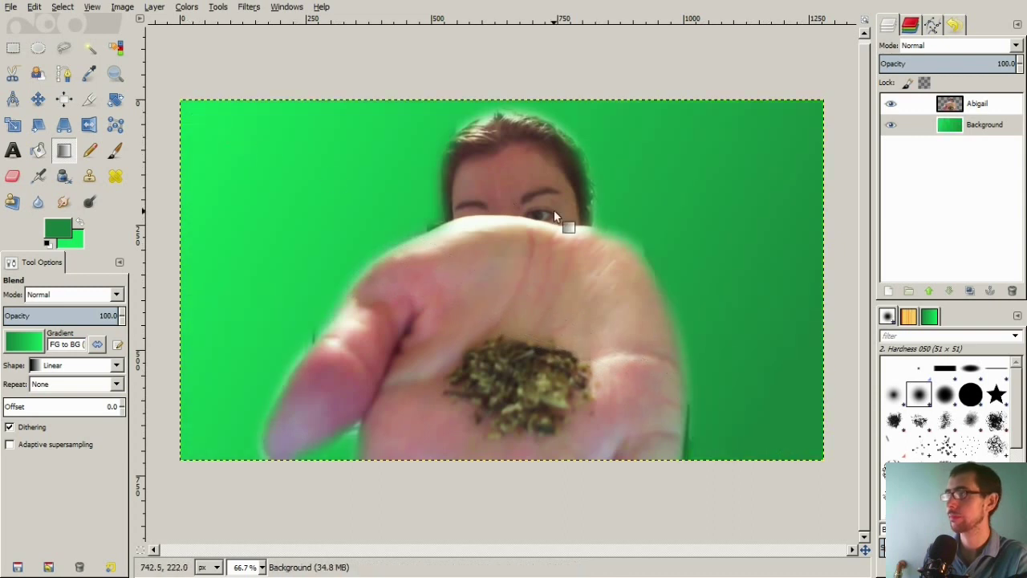
Set the Blend tool's gradient shape to Radial.
left_click(32, 345)
left_click(22, 346)
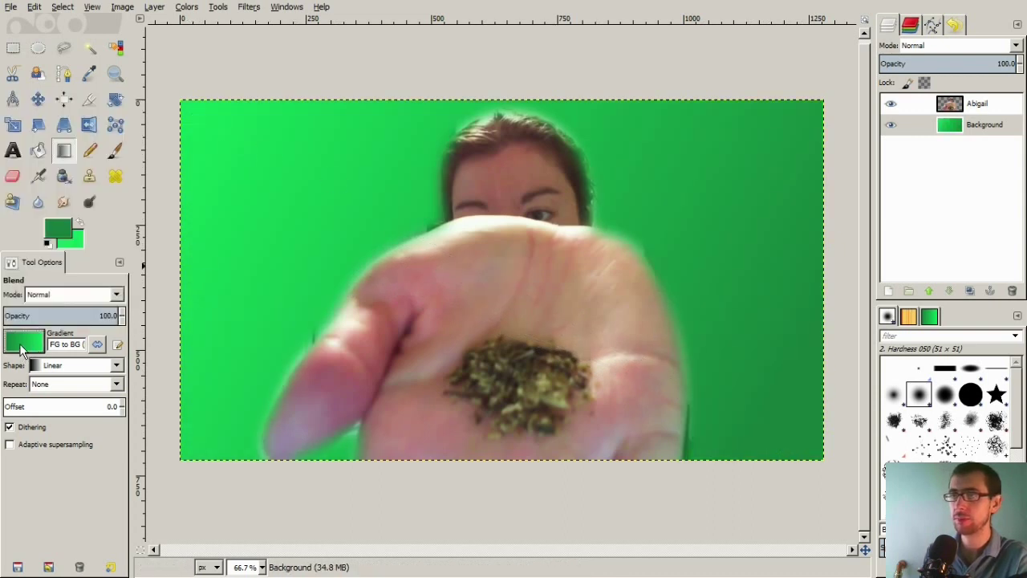
left_click(22, 347)
left_click(38, 351)
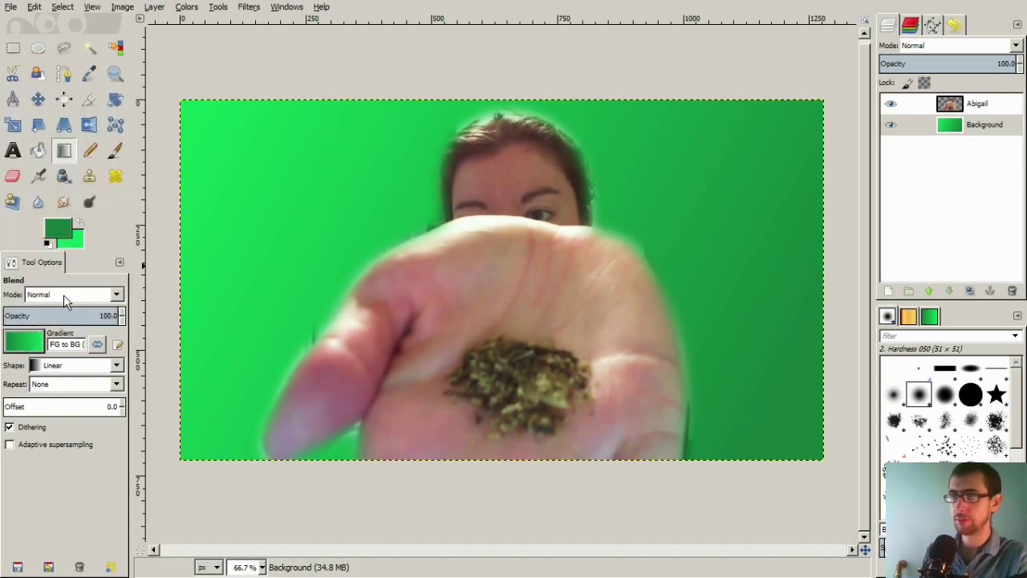
left_click(117, 368)
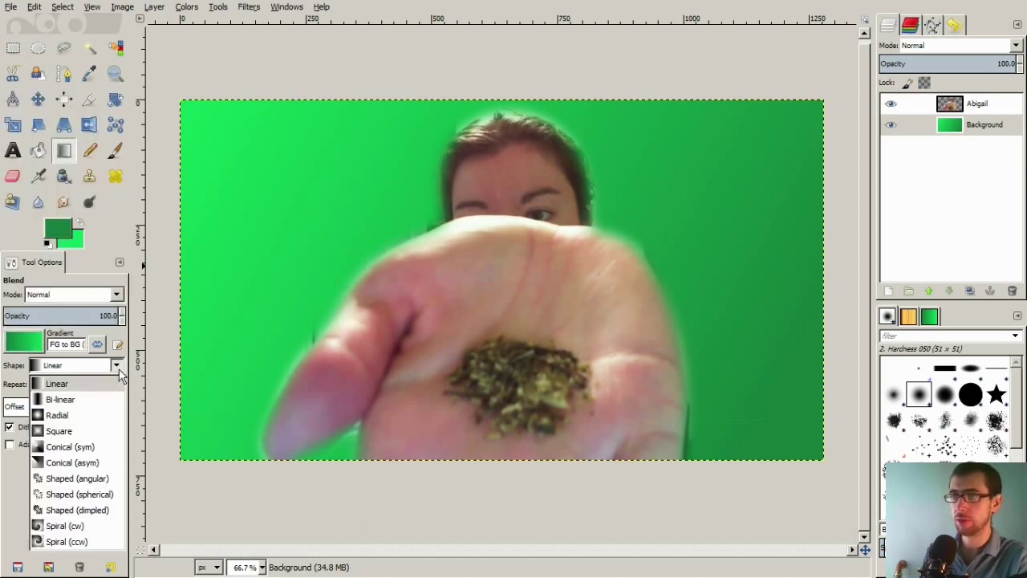
left_click(94, 414)
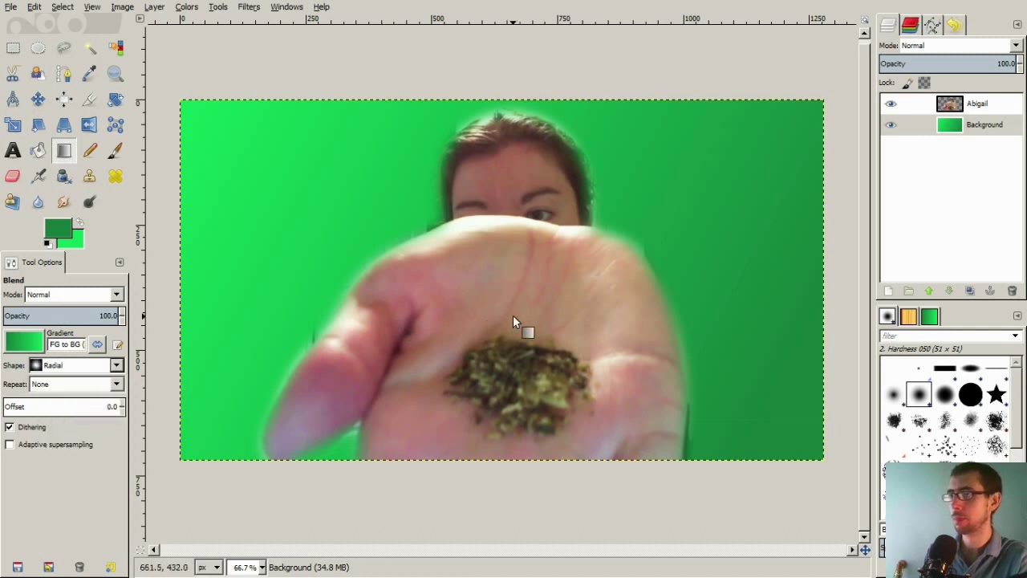
Draw a reversed radial gradient from the hand to the top-left corner, lighter at the centre.
left_click_drag(528, 324, 206, 128)
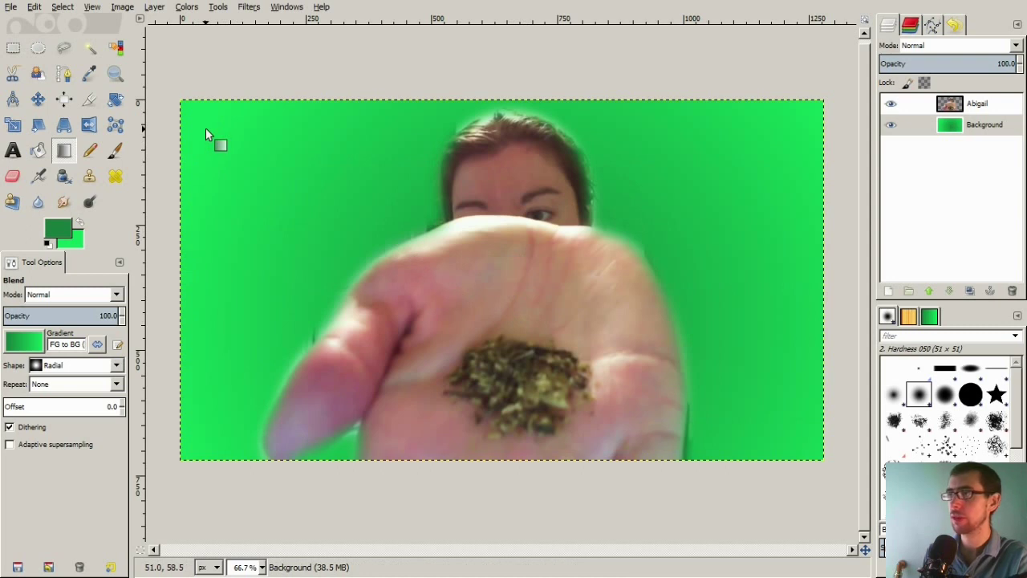
left_click_drag(514, 311, 170, 83)
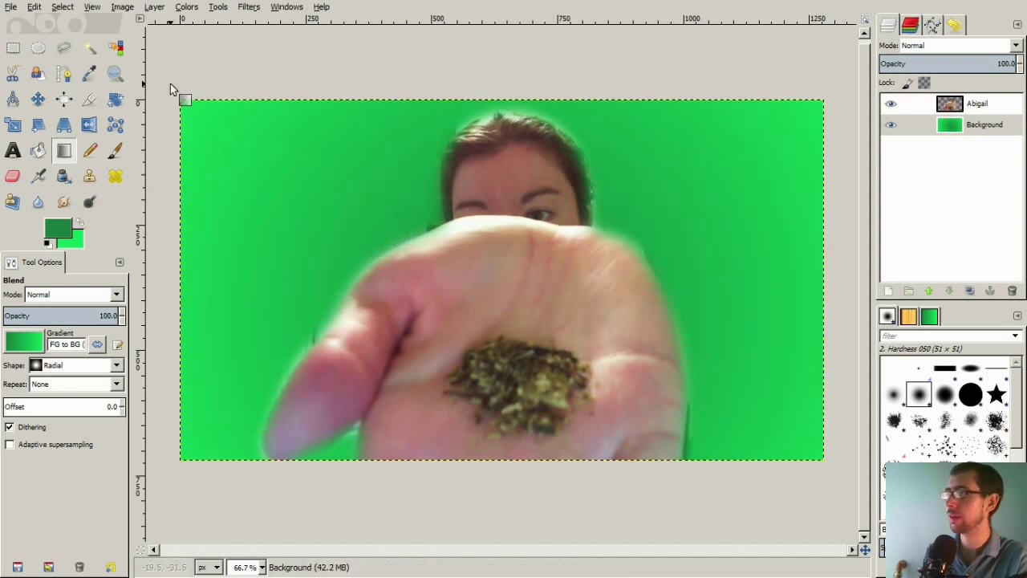
left_click(97, 344)
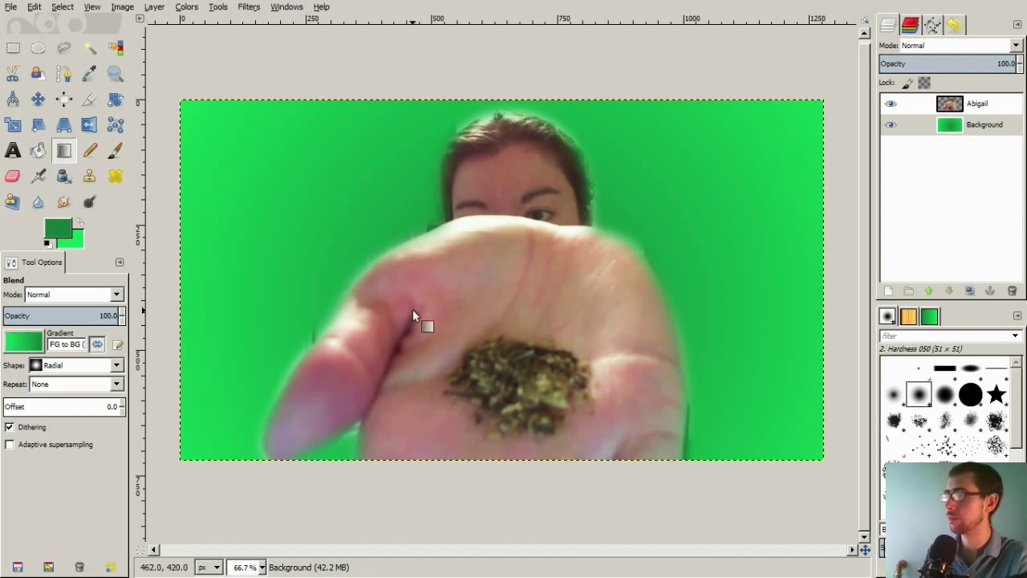
left_click_drag(520, 326, 182, 105)
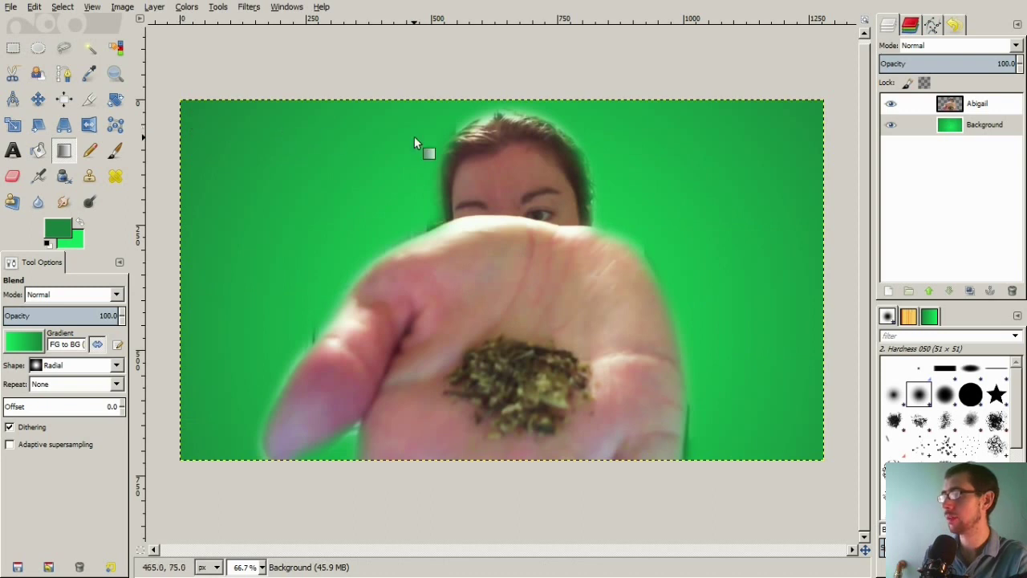
left_click(979, 111)
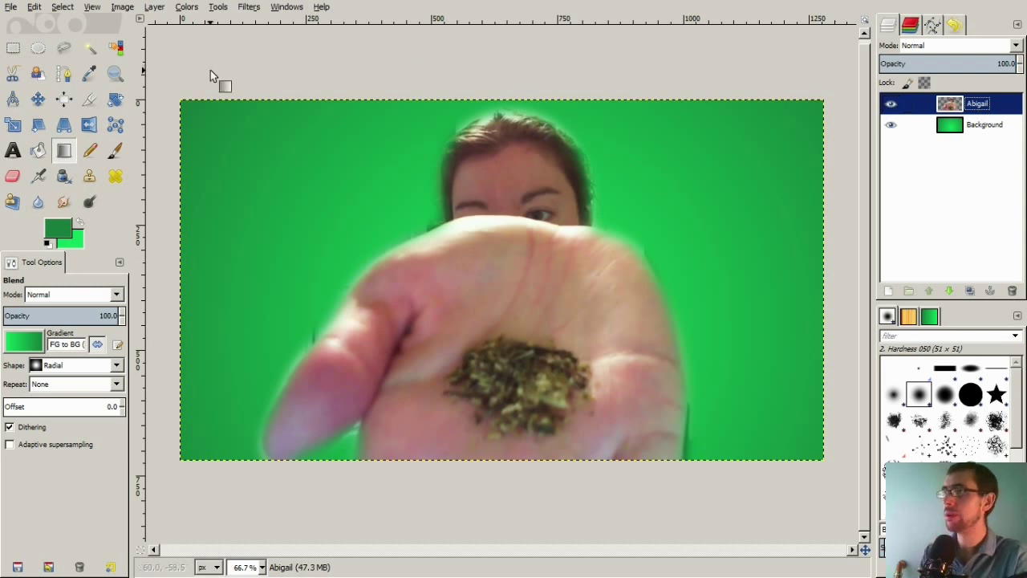
Fuzzy-select the transparent backdrop around the woman's head and hand on the photo layer.
left_click(91, 48)
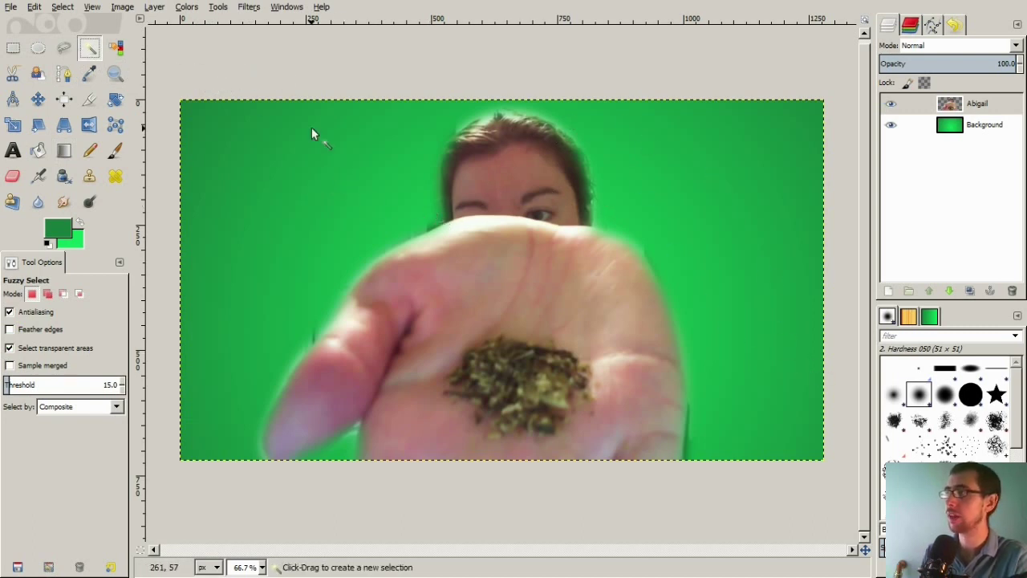
left_click(976, 101)
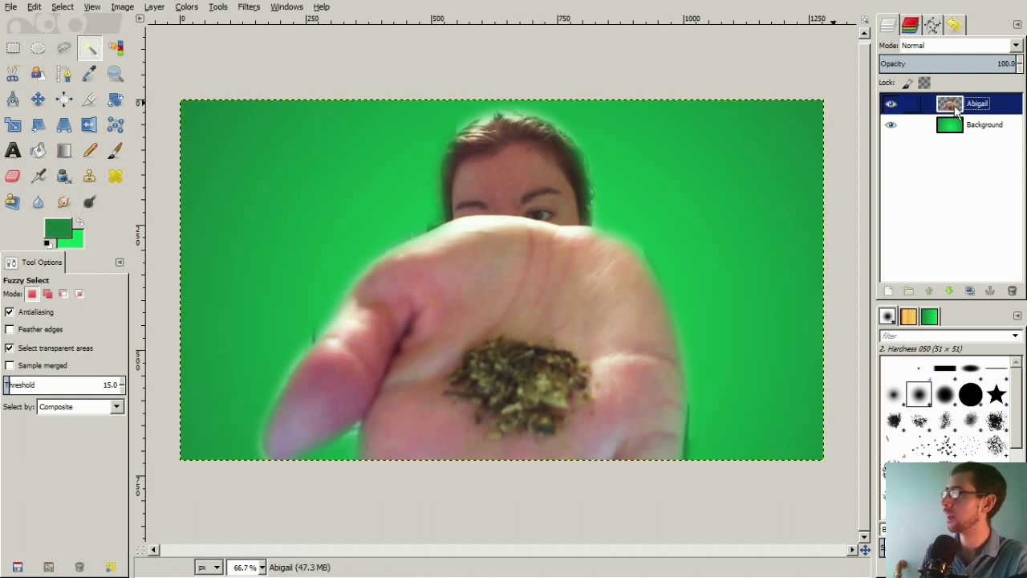
left_click(890, 126)
left_click(890, 126)
left_click(891, 126)
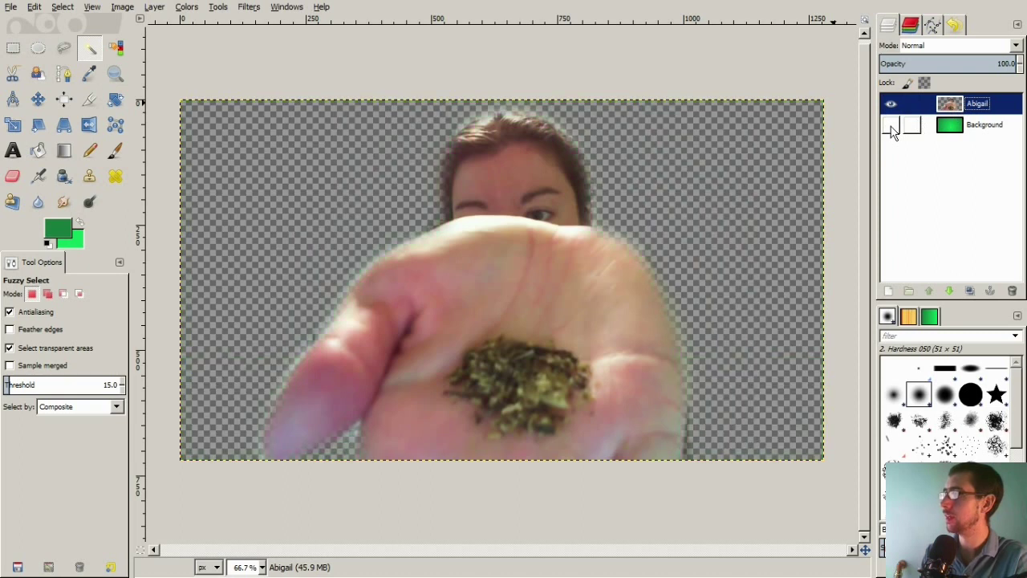
left_click(891, 126)
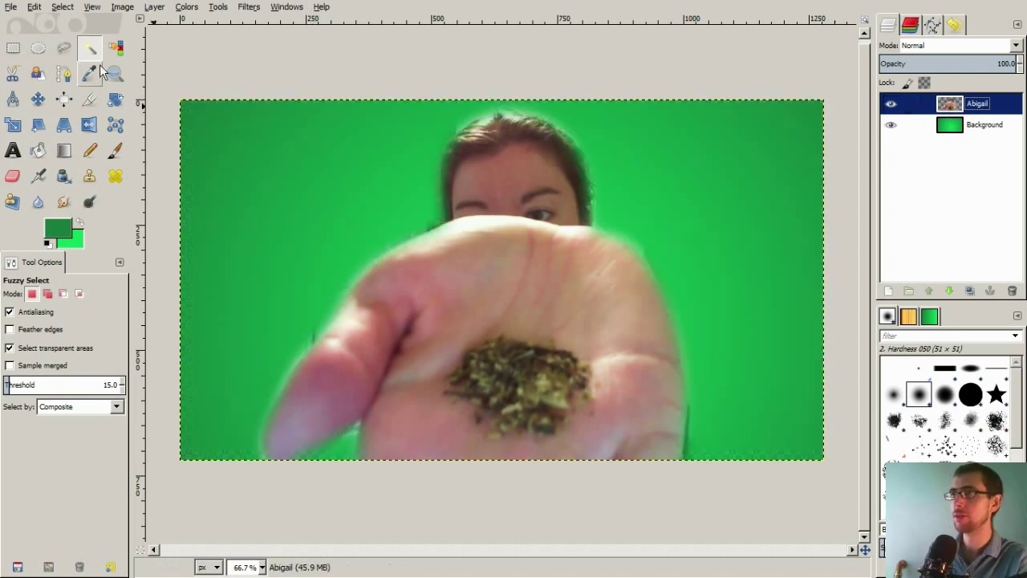
left_click(228, 141)
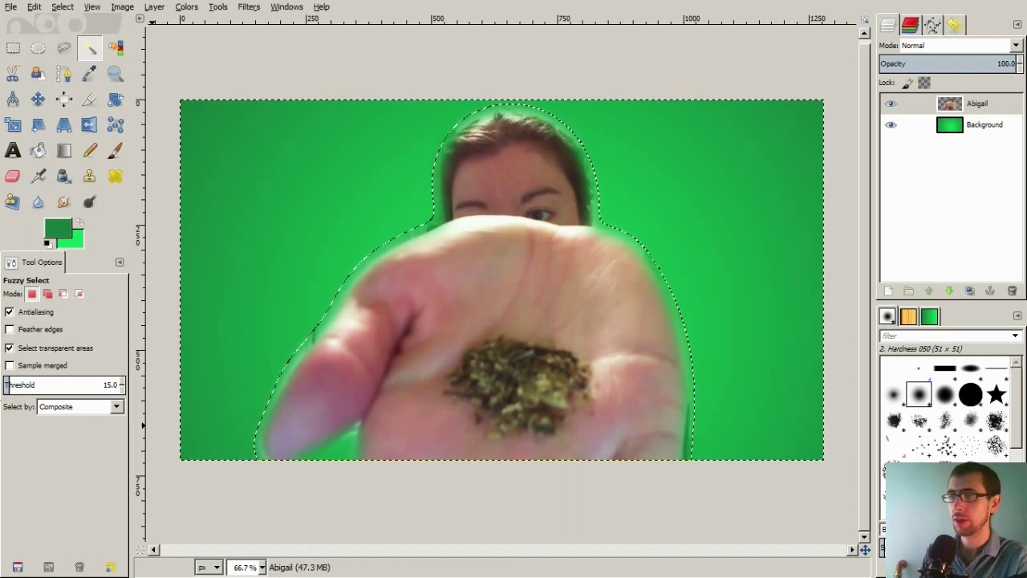
Turn on feathered edges with radius 25 and reselect the photo's backdrop.
left_click(10, 330)
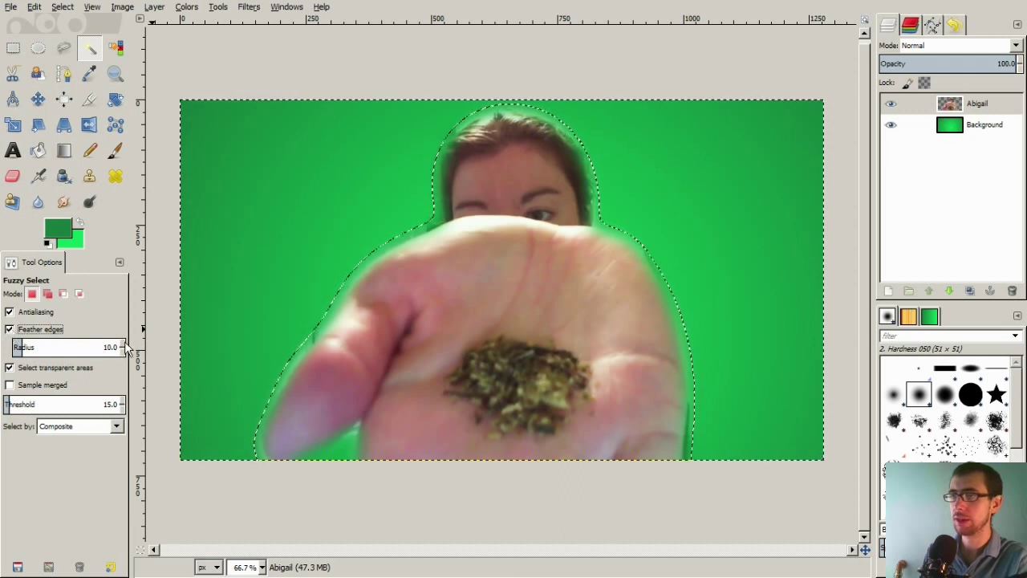
scroll(124, 347, "up", 10)
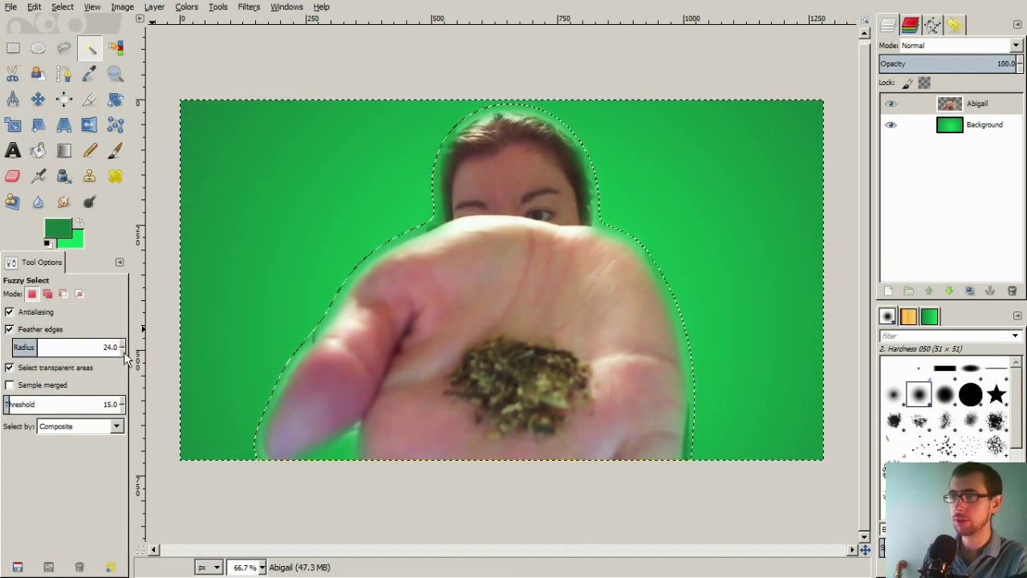
left_click(268, 239)
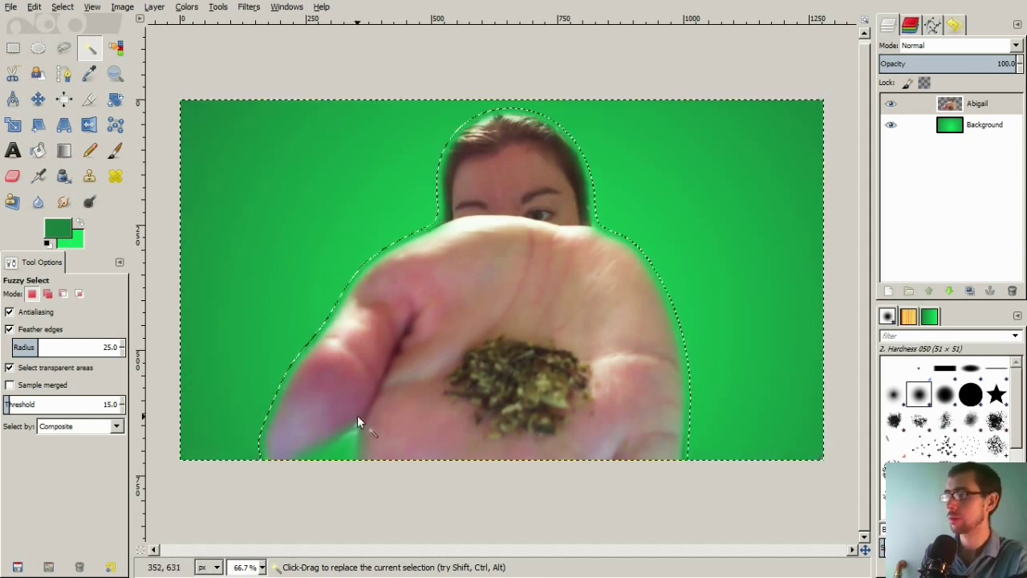
Refine the selection around the thumb tip with an adjusted threshold.
left_click_drag(352, 450, 348, 454)
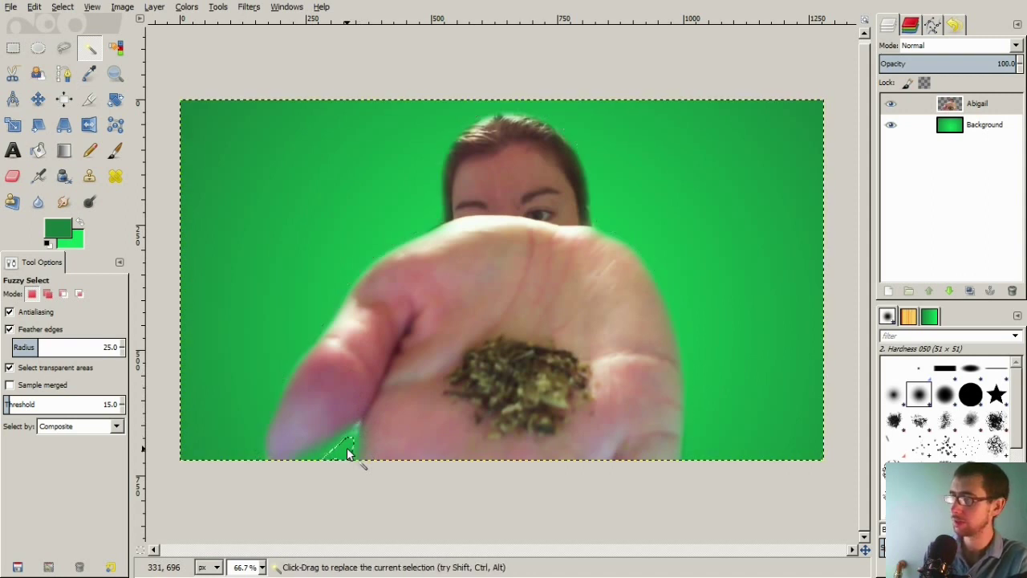
left_click_drag(347, 454, 348, 454)
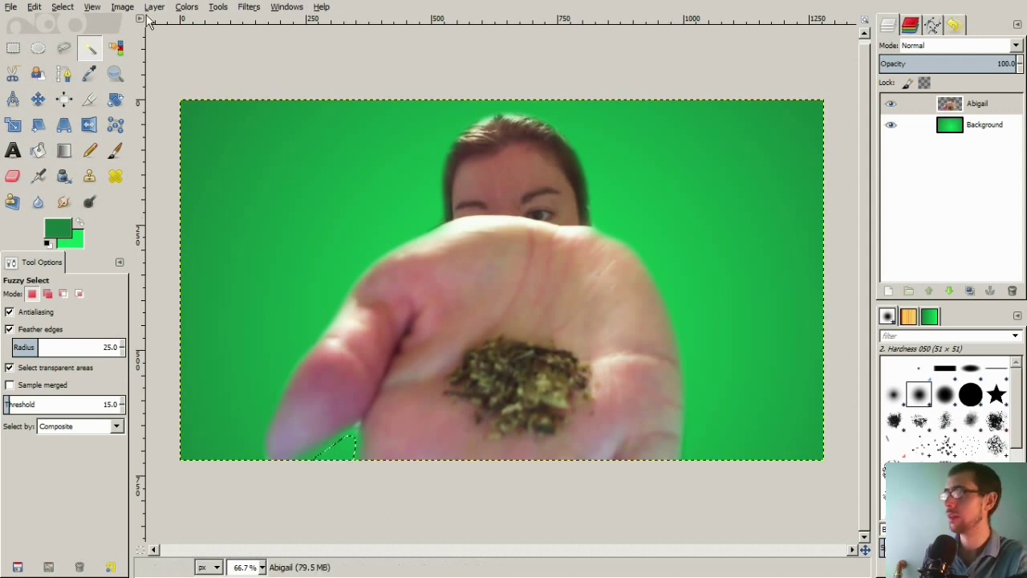
left_click(62, 7)
Clear the selection with Select > None and make the green Background layer active.
left_click(64, 40)
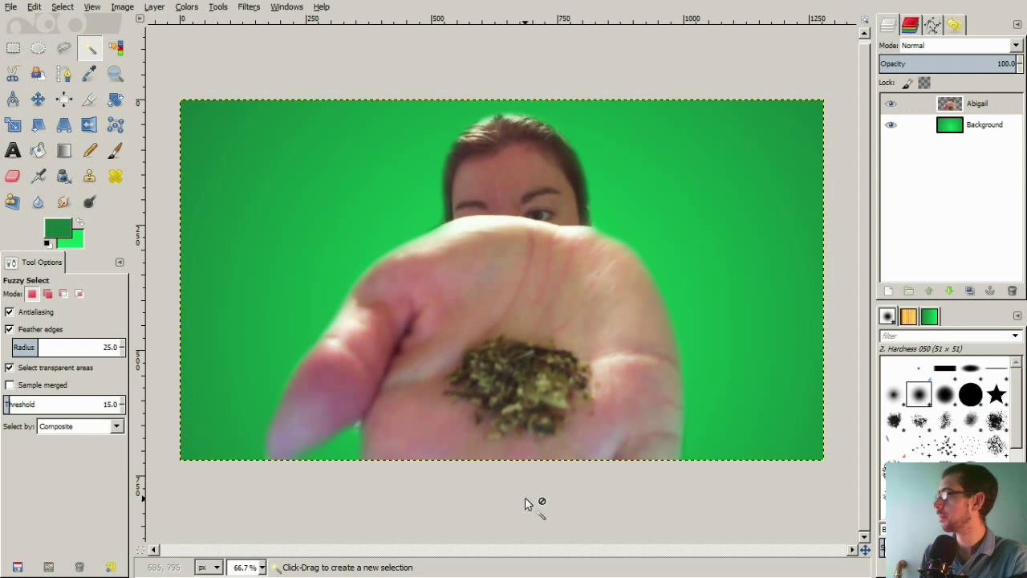
left_click(967, 132)
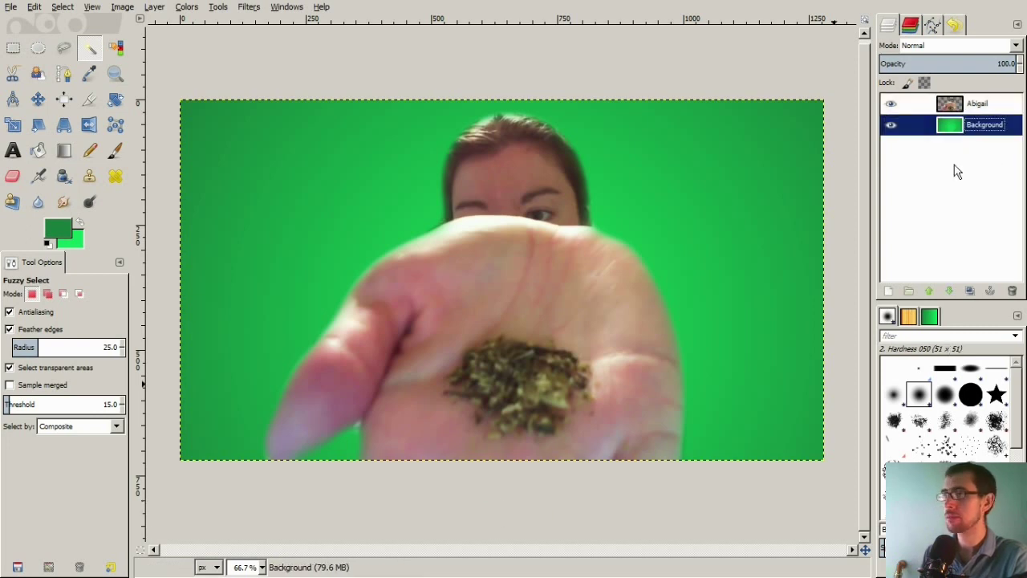